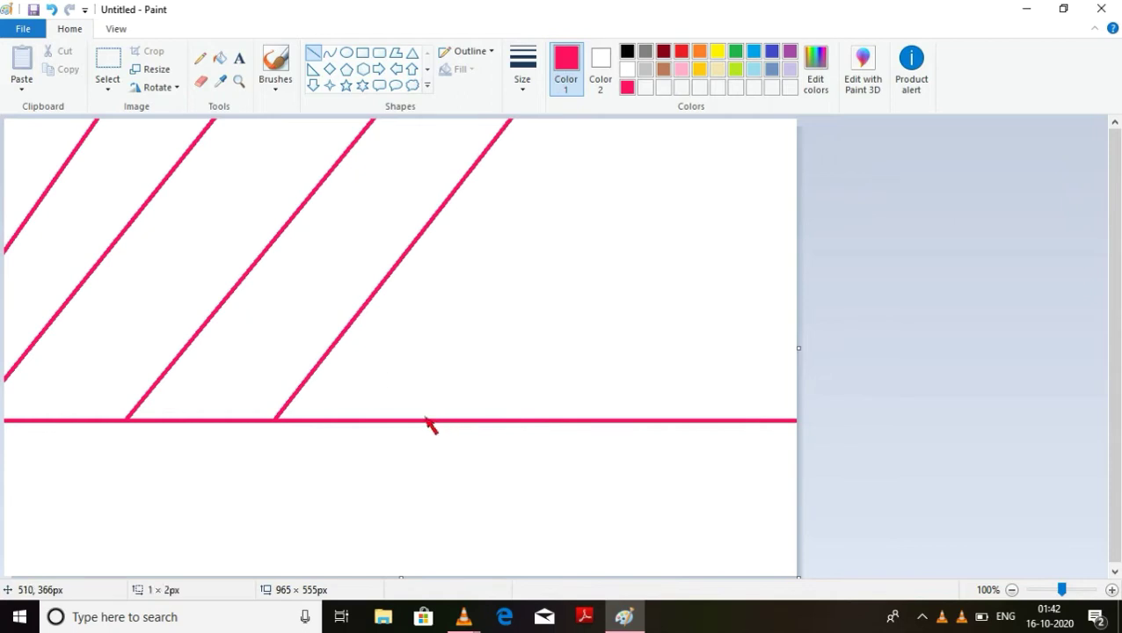
- Draw three more parallel pink diagonal lines rising from the right half of the horizontal line toward the canvas's upper and right edges
{"action": "mouse_move", "coordinate": [425, 420]}
{"action": "left_mouse_down"}
{"action": "mouse_move", "coordinate": [671, 44]}
{"action": "mouse_move", "coordinate": [704, 42]}
{"action": "left_mouse_up"}
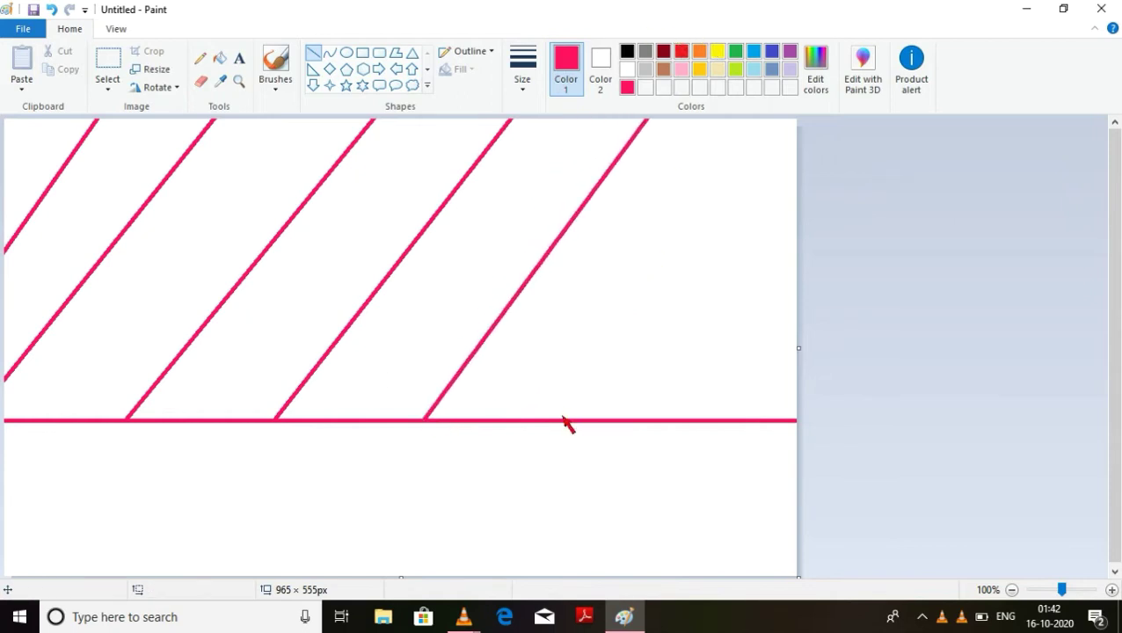
{"action": "mouse_move", "coordinate": [545, 422]}
{"action": "left_mouse_down"}
{"action": "mouse_move", "coordinate": [794, 125]}
{"action": "mouse_move", "coordinate": [831, 51]}
{"action": "left_mouse_up"}
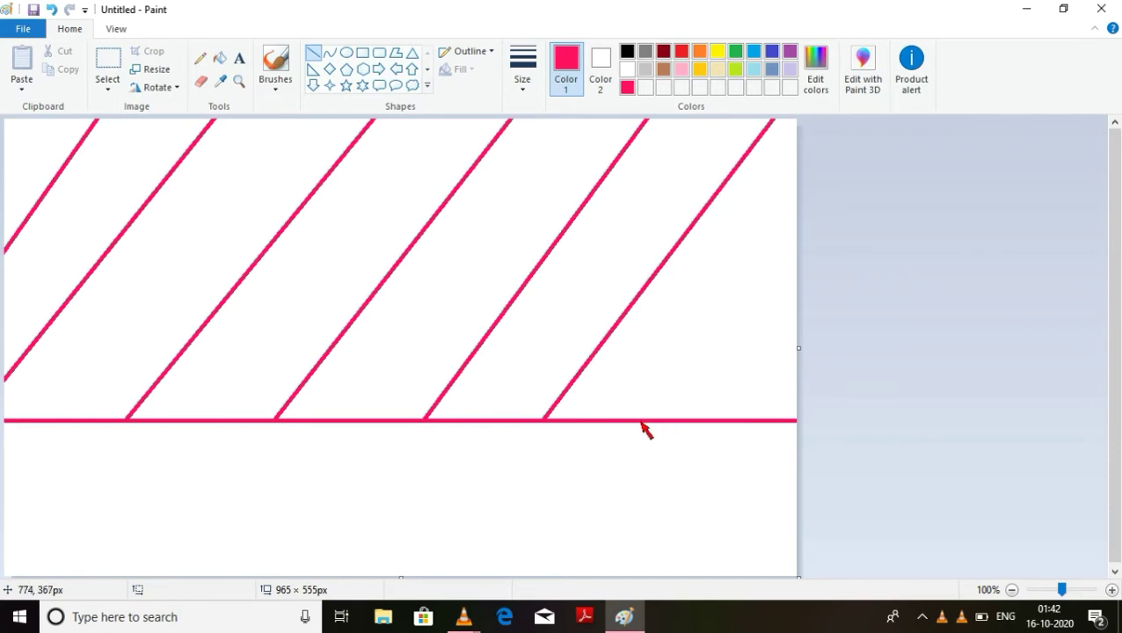
{"action": "mouse_move", "coordinate": [641, 425]}
{"action": "left_mouse_down"}
{"action": "mouse_move", "coordinate": [792, 298]}
{"action": "mouse_move", "coordinate": [816, 210]}
{"action": "left_mouse_up"}
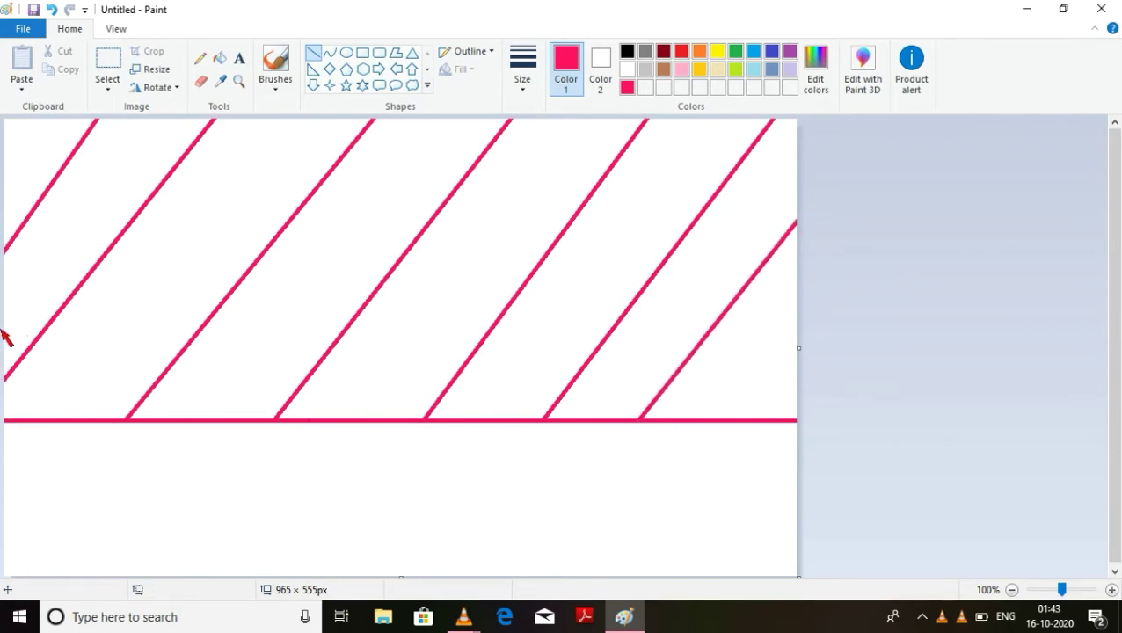
- Draw a four-segment pink zigzag line across the upper diagonals, from the canvas's left edge to its right edge
{"action": "mouse_move", "coordinate": [6, 305]}
{"action": "left_mouse_down"}
{"action": "mouse_move", "coordinate": [102, 277]}
{"action": "mouse_move", "coordinate": [106, 254]}
{"action": "mouse_move", "coordinate": [553, 346]}
{"action": "mouse_move", "coordinate": [491, 346]}
{"action": "mouse_move", "coordinate": [483, 316]}
{"action": "mouse_move", "coordinate": [542, 341]}
{"action": "mouse_move", "coordinate": [631, 314]}
{"action": "mouse_move", "coordinate": [856, 367]}
{"action": "left_mouse_up"}
{"action": "right_click", "coordinate": [483, 316]}
{"action": "left_click", "coordinate": [516, 327]}
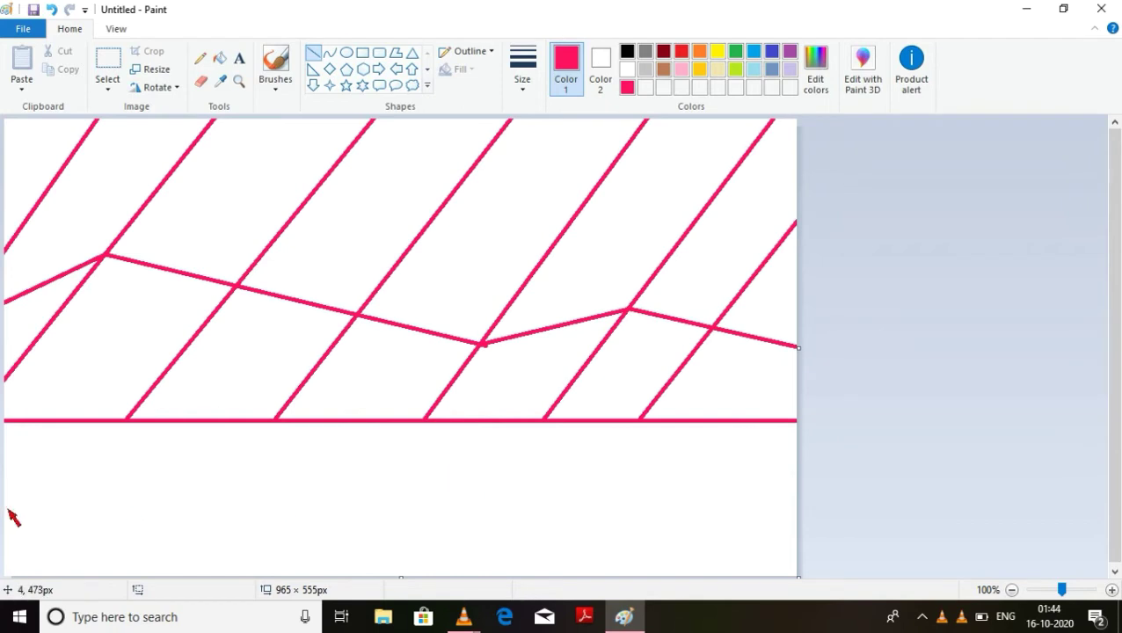
- Draw two pink diagonals up to the left part of the horizontal line, one from the canvas's left edge and one from its bottom edge
{"action": "left_click_drag", "start_coordinate": [13, 517], "coordinate": [103, 425]}
{"action": "left_click_drag", "start_coordinate": [12, 514], "coordinate": [5, 525]}
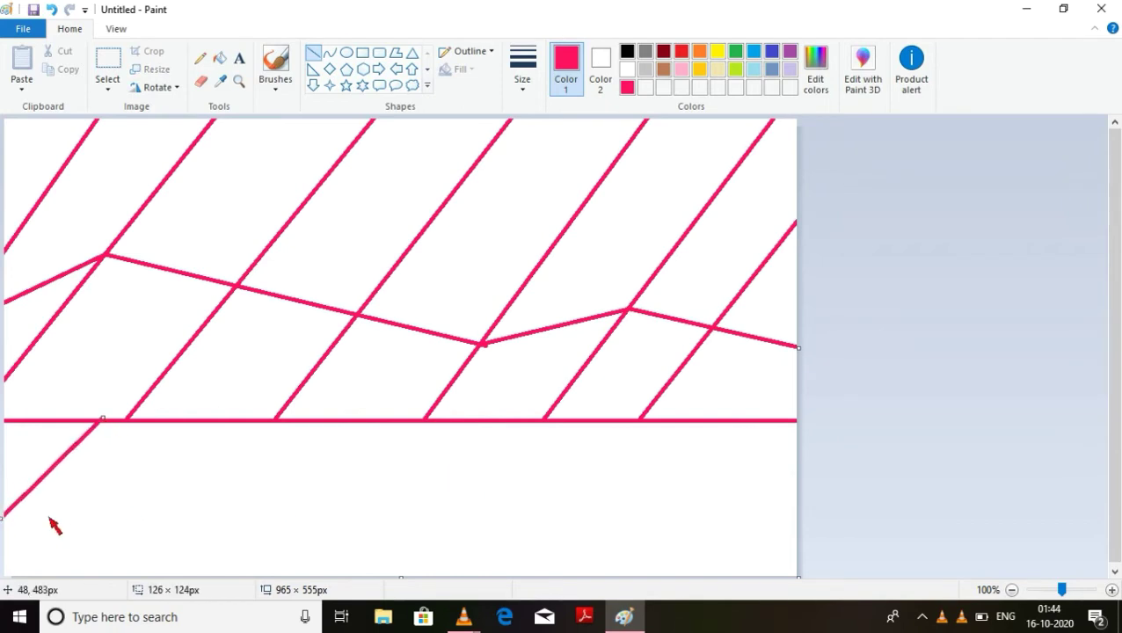
{"action": "mouse_move", "coordinate": [63, 575]}
{"action": "left_mouse_down"}
{"action": "mouse_move", "coordinate": [201, 458]}
{"action": "mouse_move", "coordinate": [103, 497]}
{"action": "left_mouse_up"}
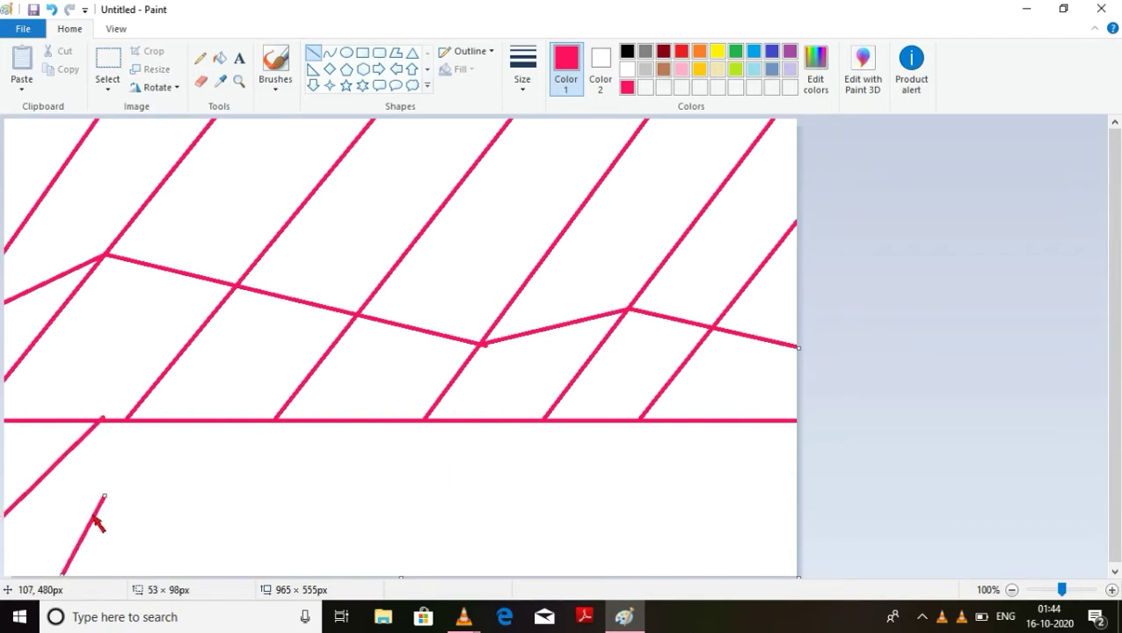
{"action": "right_click", "coordinate": [94, 516]}
{"action": "left_click", "coordinate": [143, 409]}
{"action": "mouse_move", "coordinate": [105, 575]}
{"action": "left_mouse_down"}
{"action": "mouse_move", "coordinate": [265, 417]}
{"action": "mouse_move", "coordinate": [101, 586]}
{"action": "left_mouse_up"}
{"action": "left_click", "coordinate": [202, 535]}
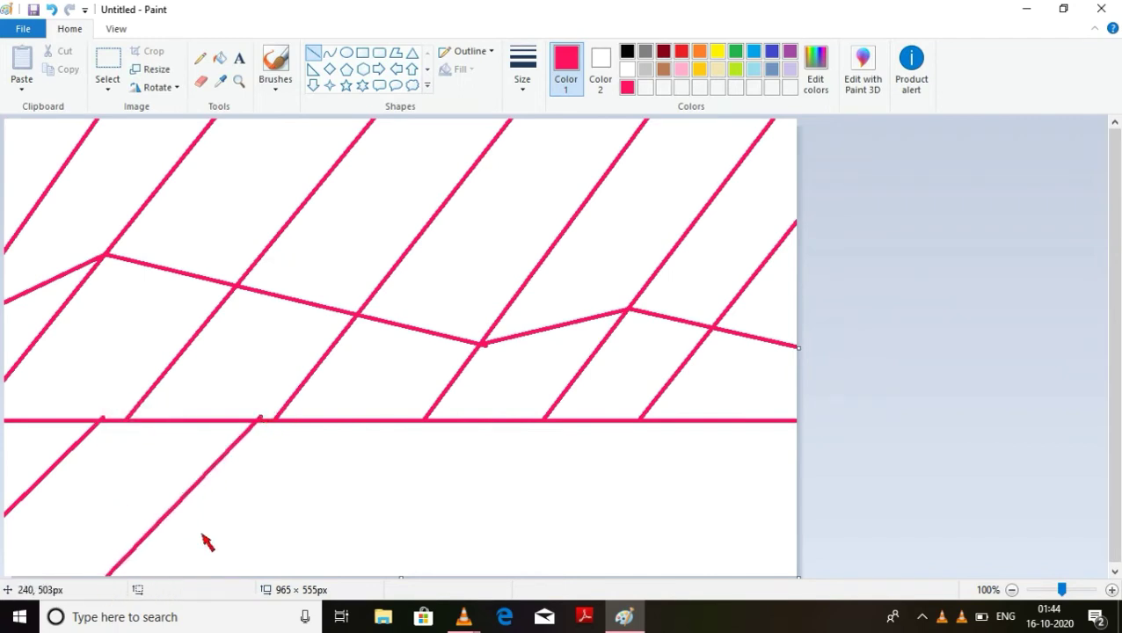
- Draw two parallel pink diagonals from the middle of the canvas's bottom edge up to the horizontal line
{"action": "mouse_move", "coordinate": [247, 575]}
{"action": "left_mouse_down"}
{"action": "mouse_move", "coordinate": [369, 419]}
{"action": "mouse_move", "coordinate": [236, 588]}
{"action": "left_mouse_up"}
{"action": "left_click_drag", "start_coordinate": [369, 421], "coordinate": [384, 421]}
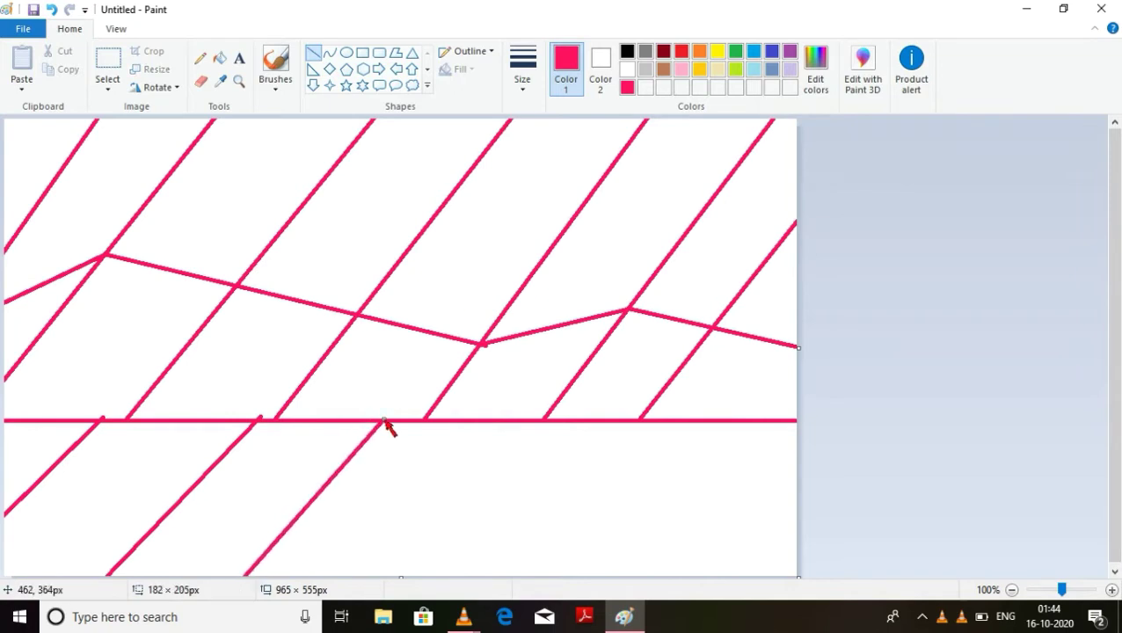
{"action": "left_click", "coordinate": [468, 499]}
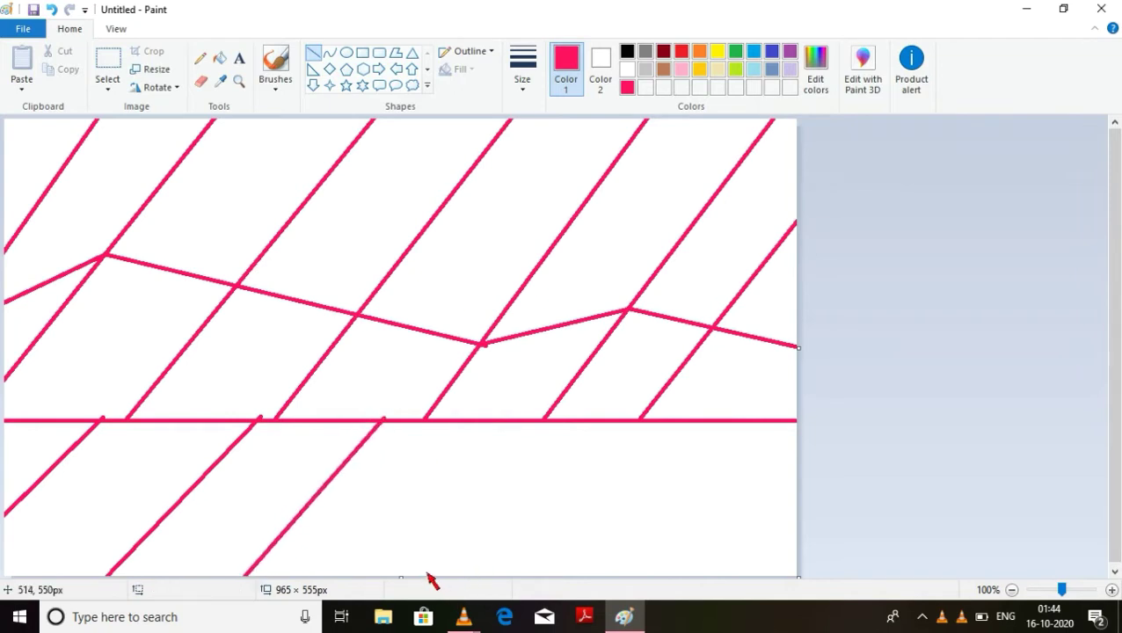
{"action": "mouse_move", "coordinate": [458, 582]}
{"action": "left_mouse_down"}
{"action": "mouse_move", "coordinate": [558, 421]}
{"action": "mouse_move", "coordinate": [453, 594]}
{"action": "mouse_move", "coordinate": [426, 603]}
{"action": "left_mouse_up"}
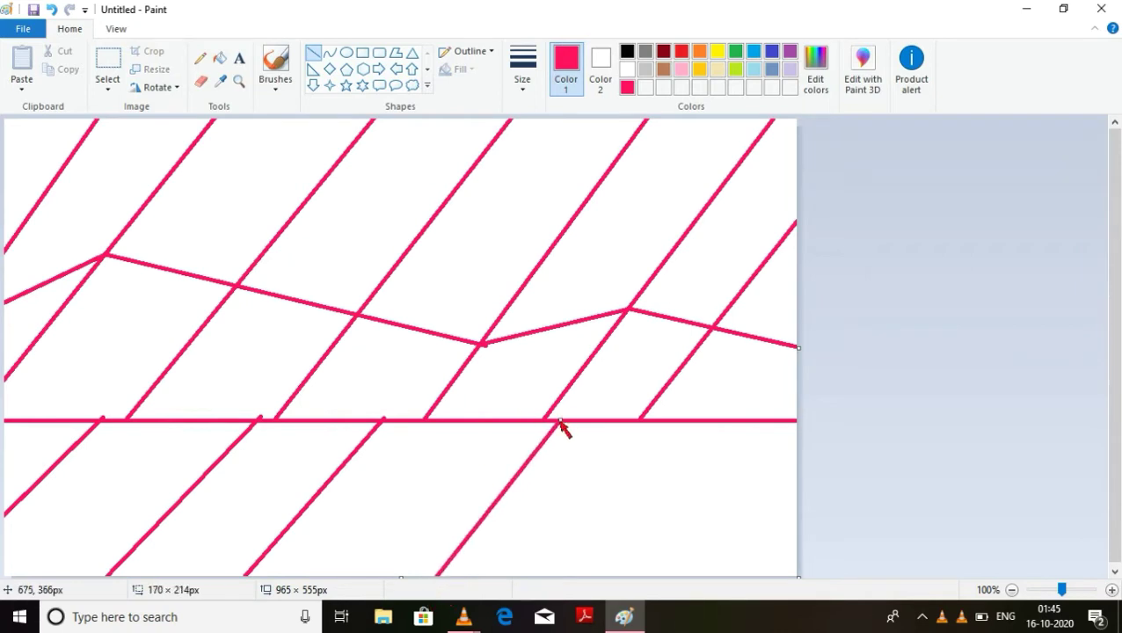
{"action": "left_click_drag", "start_coordinate": [560, 422], "coordinate": [561, 419]}
{"action": "left_click", "coordinate": [576, 444]}
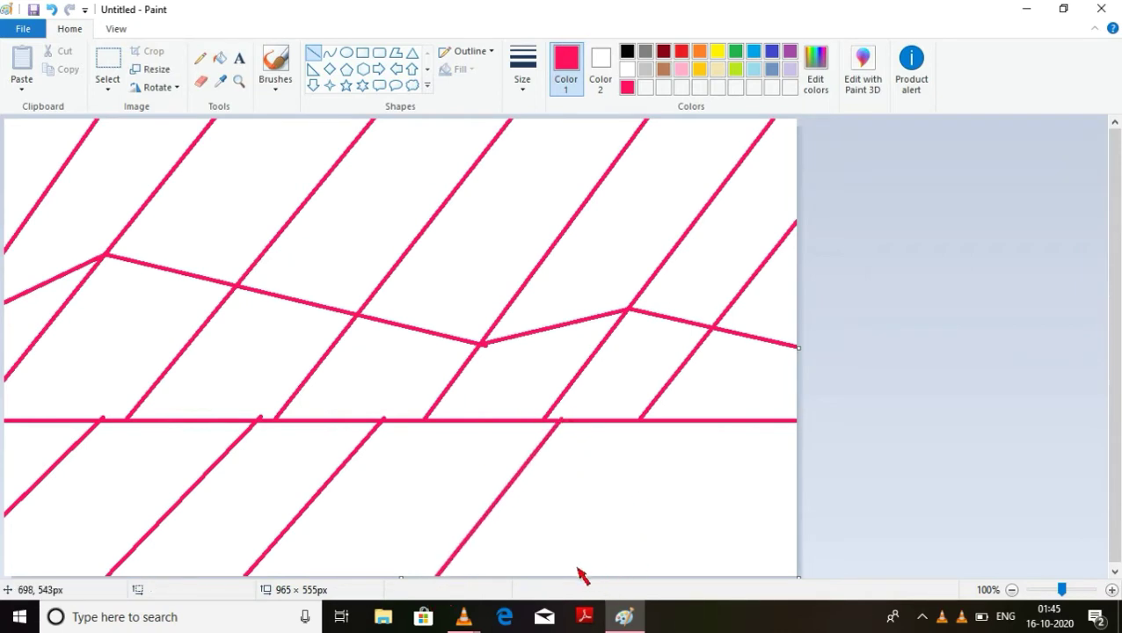
- Draw two pink diagonals from the right part of the bottom edge, one up to the horizontal line and one to the canvas's right edge
{"action": "mouse_move", "coordinate": [555, 577]}
{"action": "left_mouse_down"}
{"action": "mouse_move", "coordinate": [668, 413]}
{"action": "mouse_move", "coordinate": [656, 421]}
{"action": "left_mouse_up"}
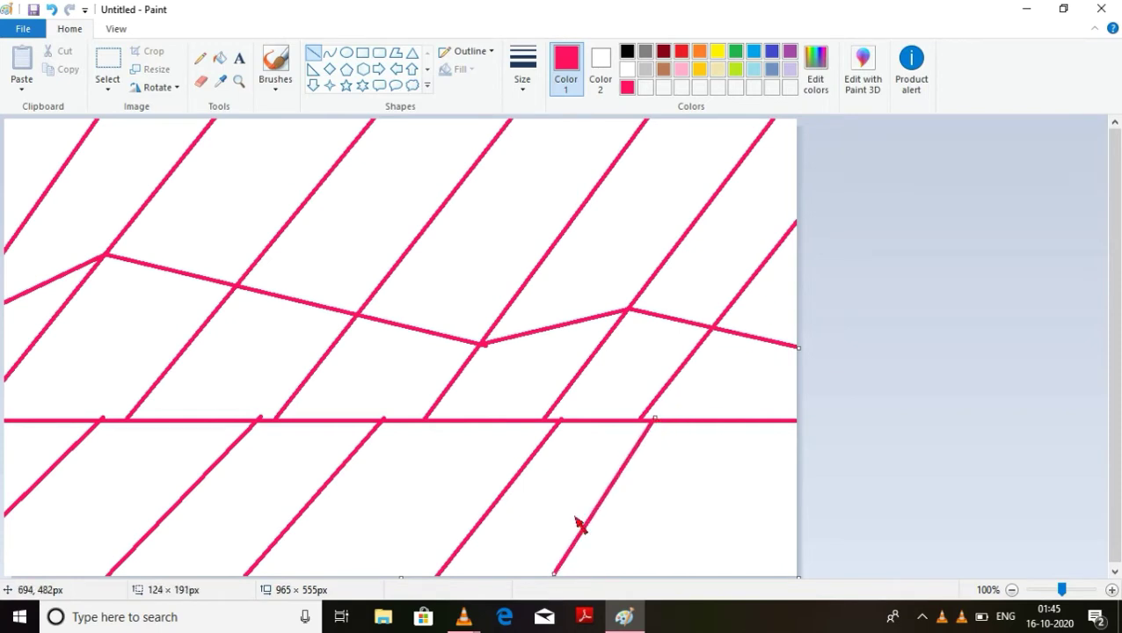
{"action": "left_click_drag", "start_coordinate": [554, 574], "coordinate": [534, 600]}
{"action": "left_click", "coordinate": [699, 497]}
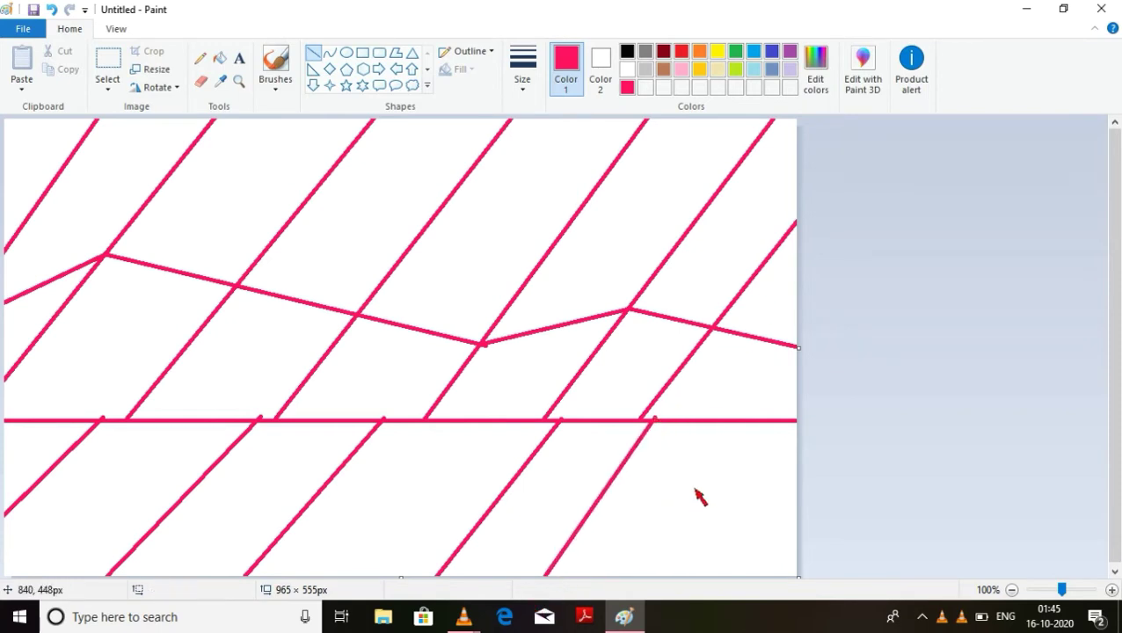
{"action": "mouse_move", "coordinate": [677, 573]}
{"action": "left_mouse_down"}
{"action": "mouse_move", "coordinate": [801, 445]}
{"action": "mouse_move", "coordinate": [826, 401]}
{"action": "left_mouse_up"}
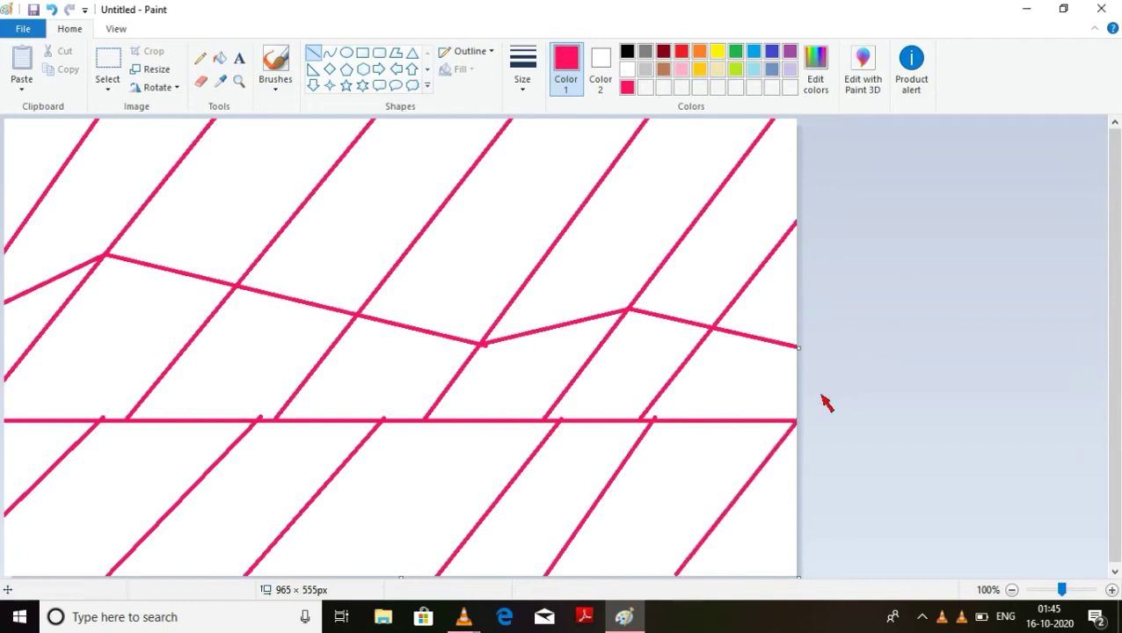
{"action": "left_click_drag", "start_coordinate": [676, 573], "coordinate": [689, 590]}
{"action": "left_click", "coordinate": [761, 552]}
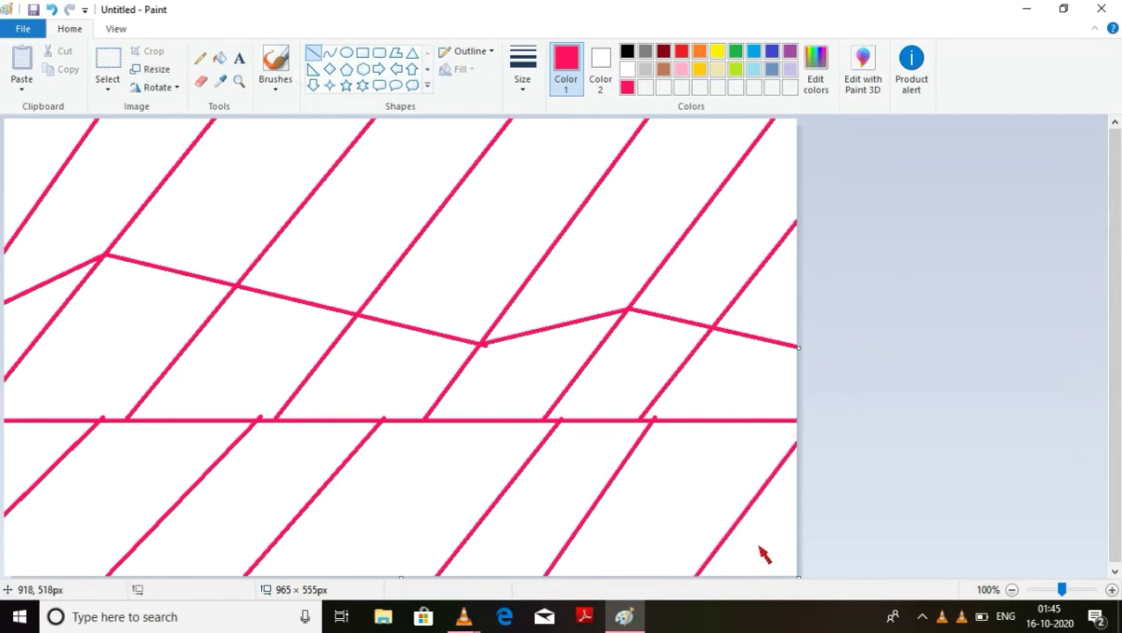
- Draw a four-segment pink zigzag line across the lower diagonals, from the canvas's left edge to its right edge
{"action": "mouse_move", "coordinate": [7, 542]}
{"action": "left_mouse_down"}
{"action": "mouse_move", "coordinate": [121, 523]}
{"action": "mouse_move", "coordinate": [187, 494]}
{"action": "mouse_move", "coordinate": [251, 515]}
{"action": "mouse_move", "coordinate": [466, 544]}
{"action": "mouse_move", "coordinate": [597, 503]}
{"action": "mouse_move", "coordinate": [956, 552]}
{"action": "left_mouse_up"}
{"action": "left_click", "coordinate": [6, 544]}
{"action": "right_click", "coordinate": [481, 536]}
{"action": "left_click", "coordinate": [523, 435]}
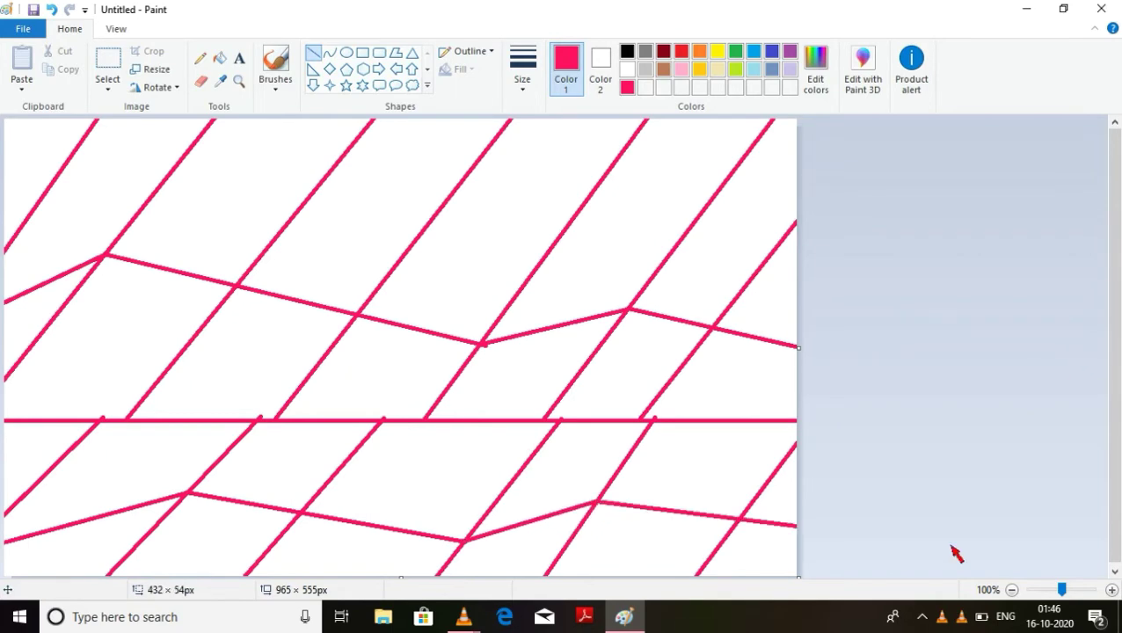
{"action": "left_click", "coordinate": [951, 546]}
- Mix a brighter sky blue as a custom color and fill the tall upper strip right of center with it
{"action": "left_click", "coordinate": [754, 52]}
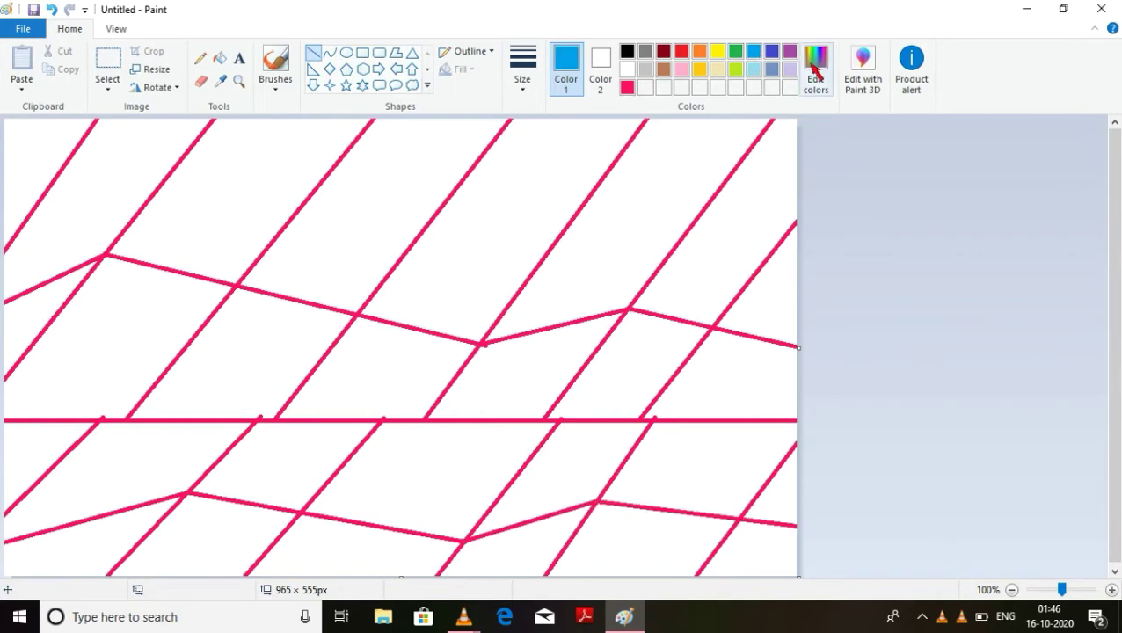
{"action": "left_click", "coordinate": [812, 64]}
{"action": "left_click", "coordinate": [733, 268]}
{"action": "left_click", "coordinate": [420, 418]}
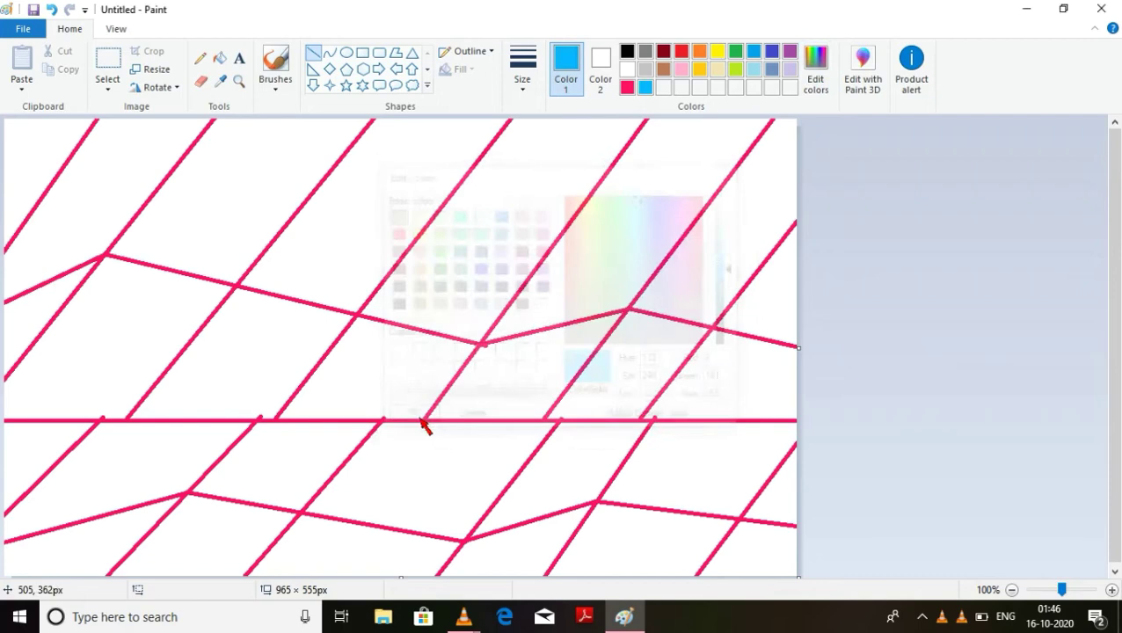
{"action": "left_click", "coordinate": [219, 58]}
{"action": "left_click", "coordinate": [519, 185]}
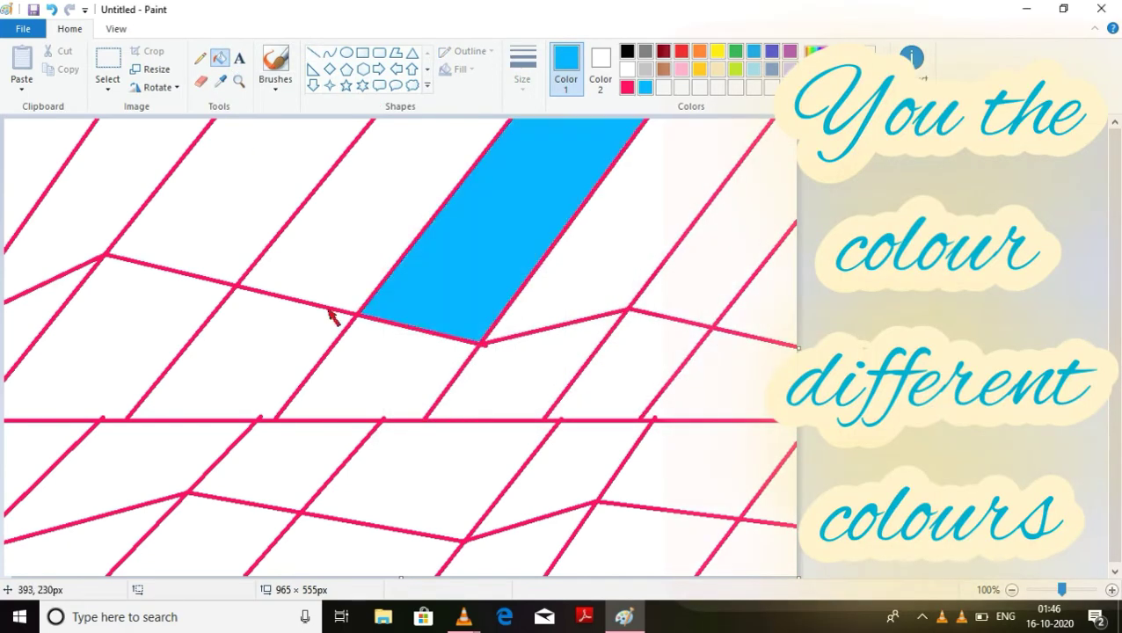
- Fill four cells under the upper zigzag and three alternating cells under the lower zigzag with the bright blue
{"action": "left_click", "coordinate": [174, 326]}
{"action": "left_click", "coordinate": [272, 359]}
{"action": "left_click", "coordinate": [494, 391]}
{"action": "left_click", "coordinate": [692, 400]}
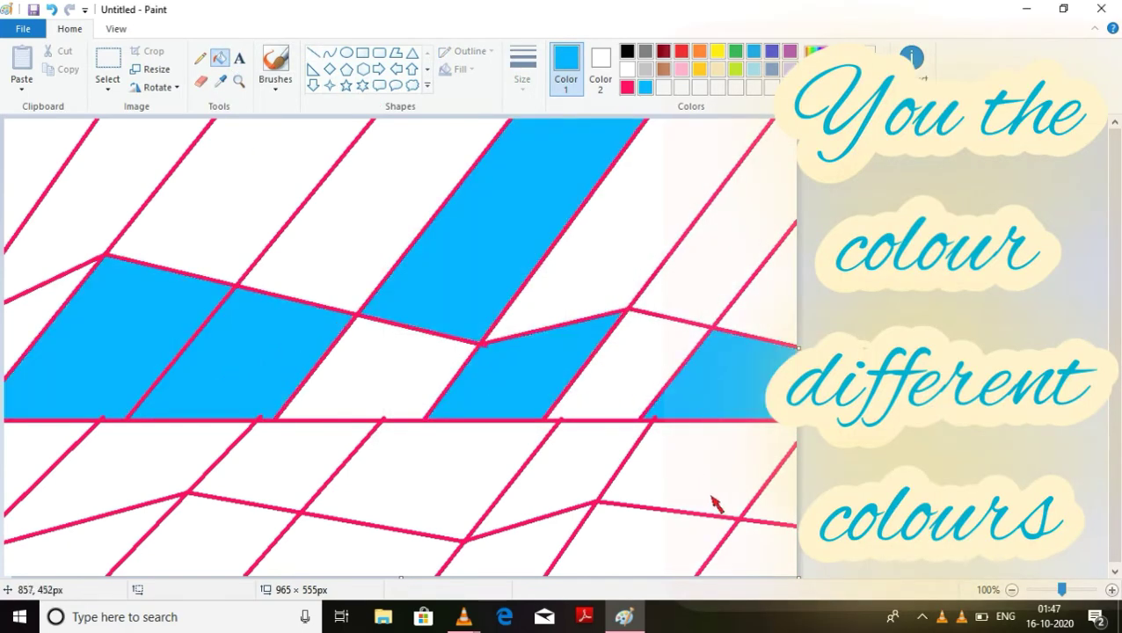
{"action": "left_click", "coordinate": [703, 540]}
{"action": "left_click", "coordinate": [368, 545]}
{"action": "left_click", "coordinate": [121, 523]}
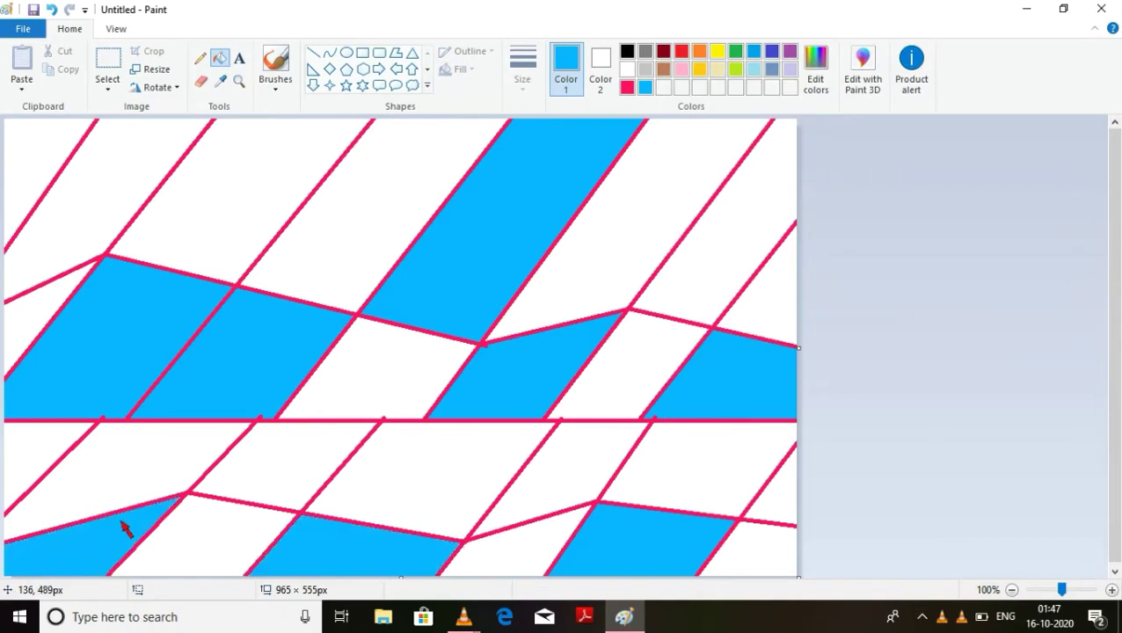
- Fill the corner triangles at the left and right edges of both the upper and lower bands with black
{"action": "left_click", "coordinate": [627, 51]}
{"action": "left_click", "coordinate": [53, 444]}
{"action": "left_click", "coordinate": [26, 158]}
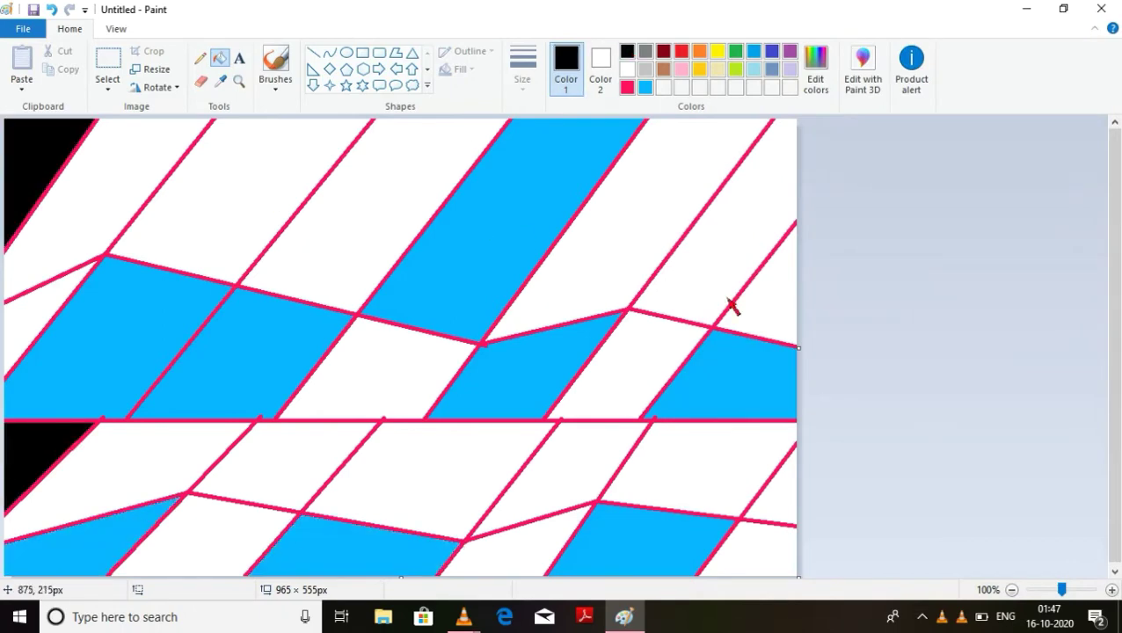
{"action": "left_click", "coordinate": [758, 306]}
{"action": "left_click", "coordinate": [788, 515]}
- Fill the remaining white cells beneath both zigzag lines with light turquoise
{"action": "left_click", "coordinate": [754, 68]}
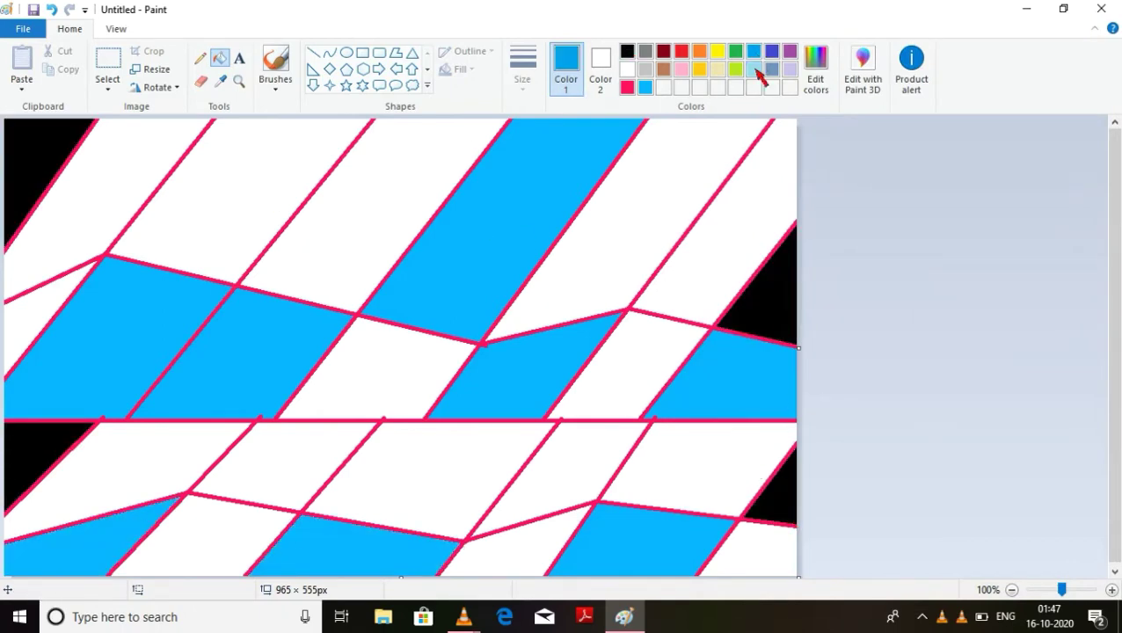
{"action": "left_click", "coordinate": [759, 538]}
{"action": "left_click", "coordinate": [545, 547]}
{"action": "left_click", "coordinate": [211, 536]}
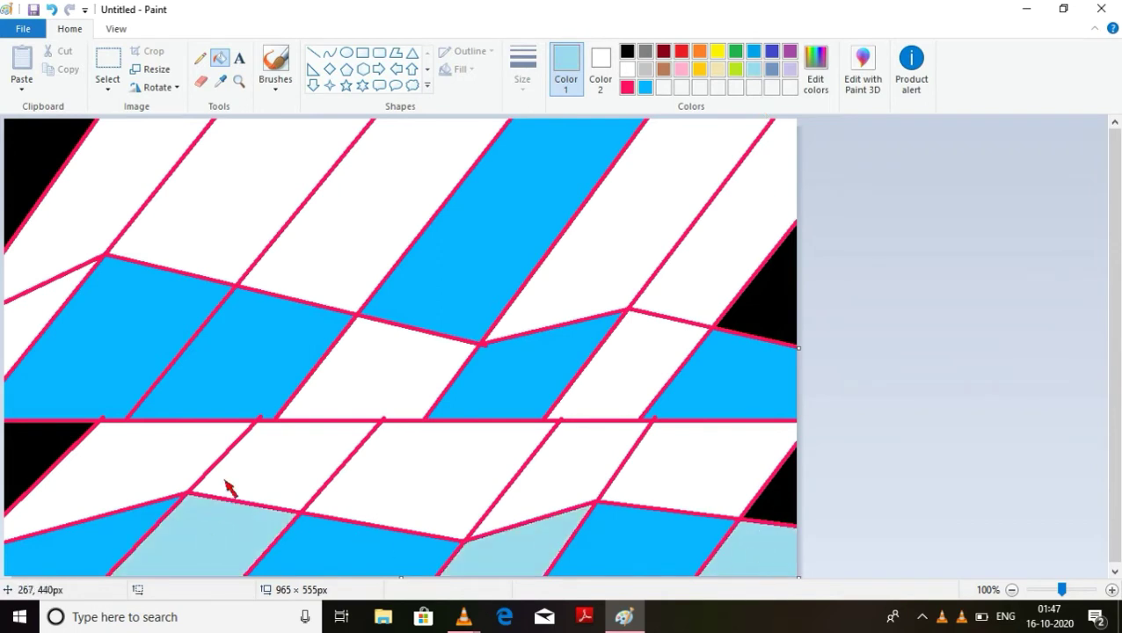
{"action": "left_click", "coordinate": [53, 334]}
{"action": "left_click", "coordinate": [363, 395]}
{"action": "left_click", "coordinate": [630, 410]}
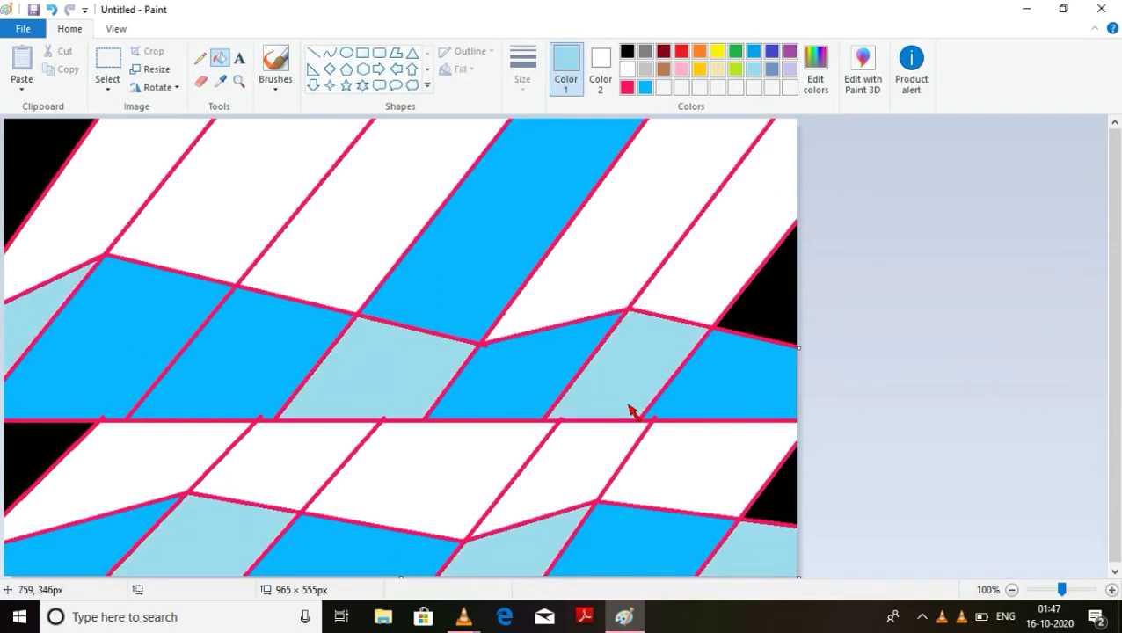
- Fill the strips beside the black corner triangles in both bands with the custom pink of the outlines
{"action": "left_click", "coordinate": [627, 88]}
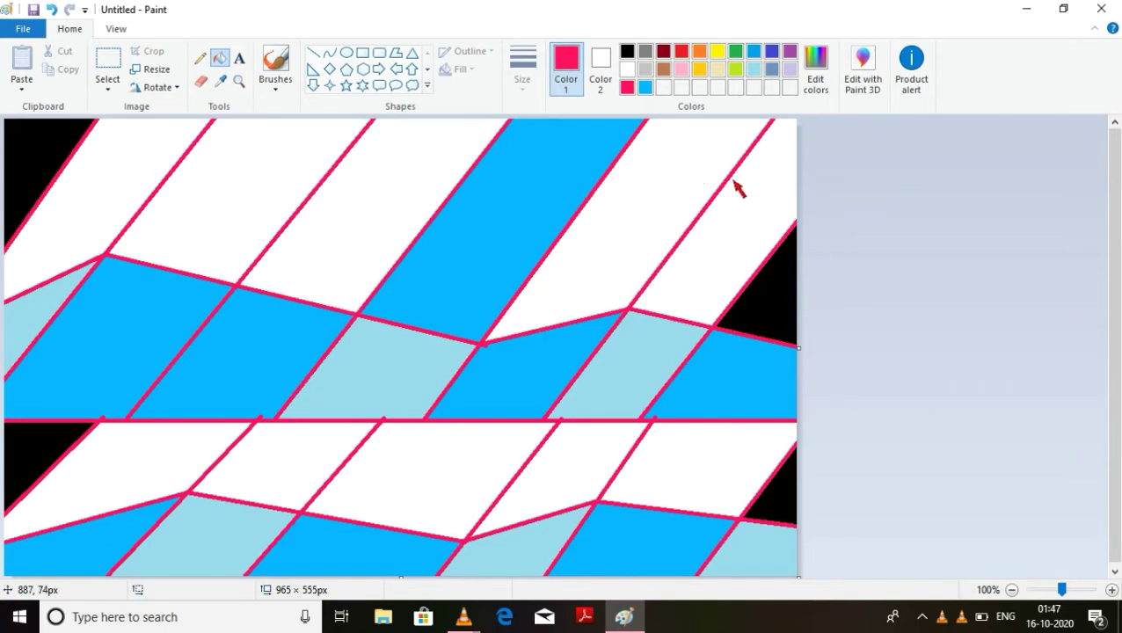
{"action": "left_click", "coordinate": [761, 207]}
{"action": "left_click", "coordinate": [154, 145]}
{"action": "left_click", "coordinate": [39, 445]}
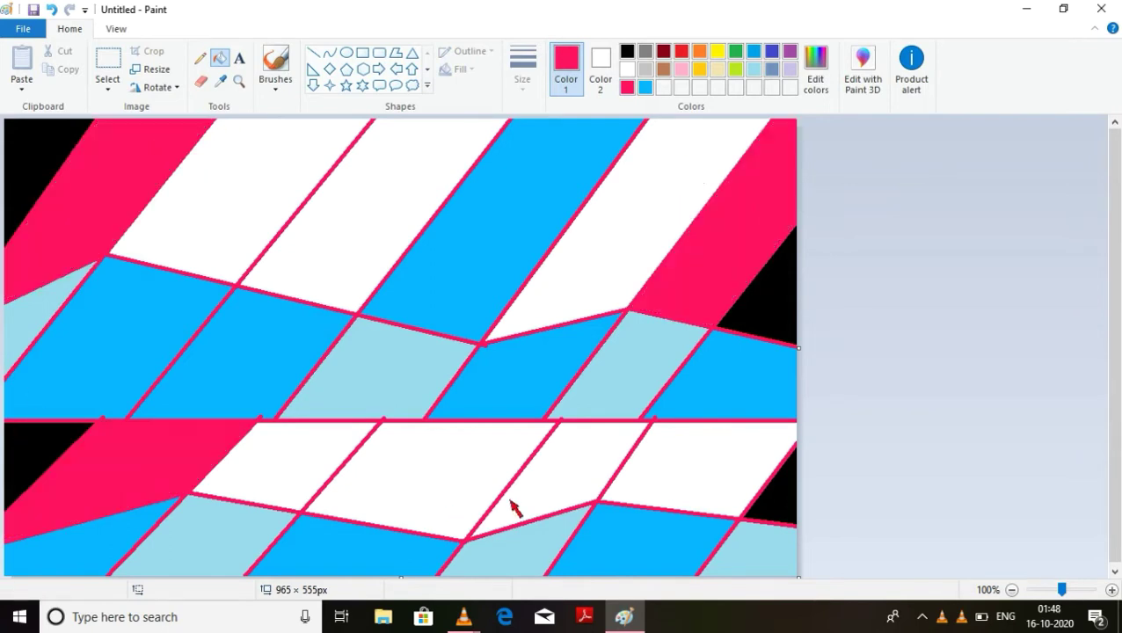
{"action": "left_click", "coordinate": [694, 493]}
- Split the wide middle cell above the lower zigzag with a pink diagonal line and fill its left half with light turquoise
{"action": "left_click", "coordinate": [313, 54]}
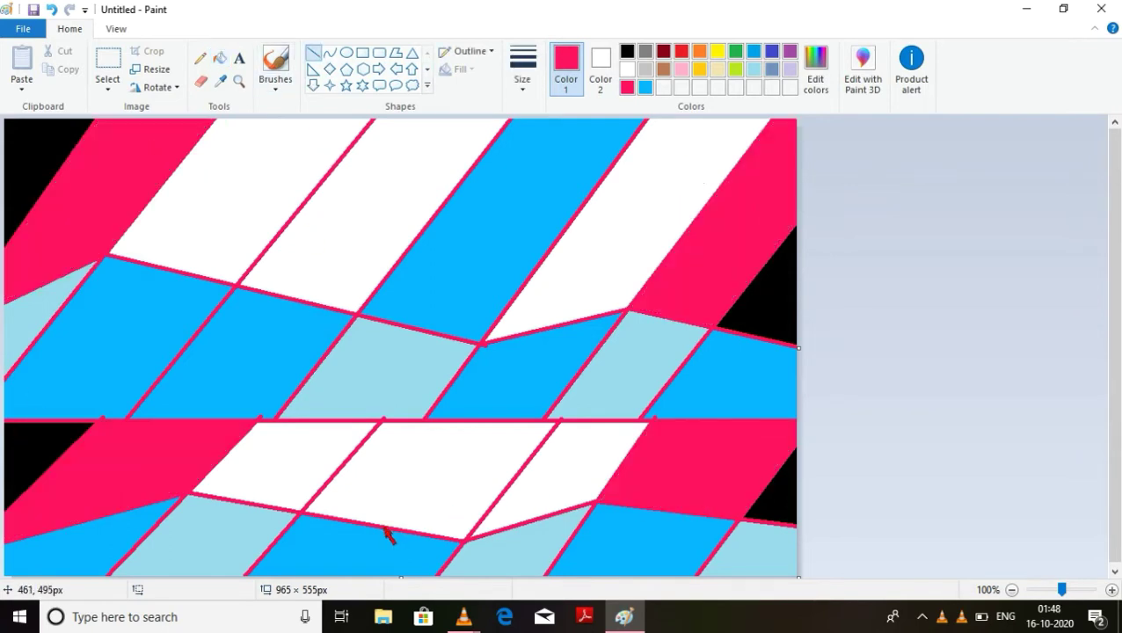
{"action": "left_click_drag", "start_coordinate": [383, 528], "coordinate": [466, 424]}
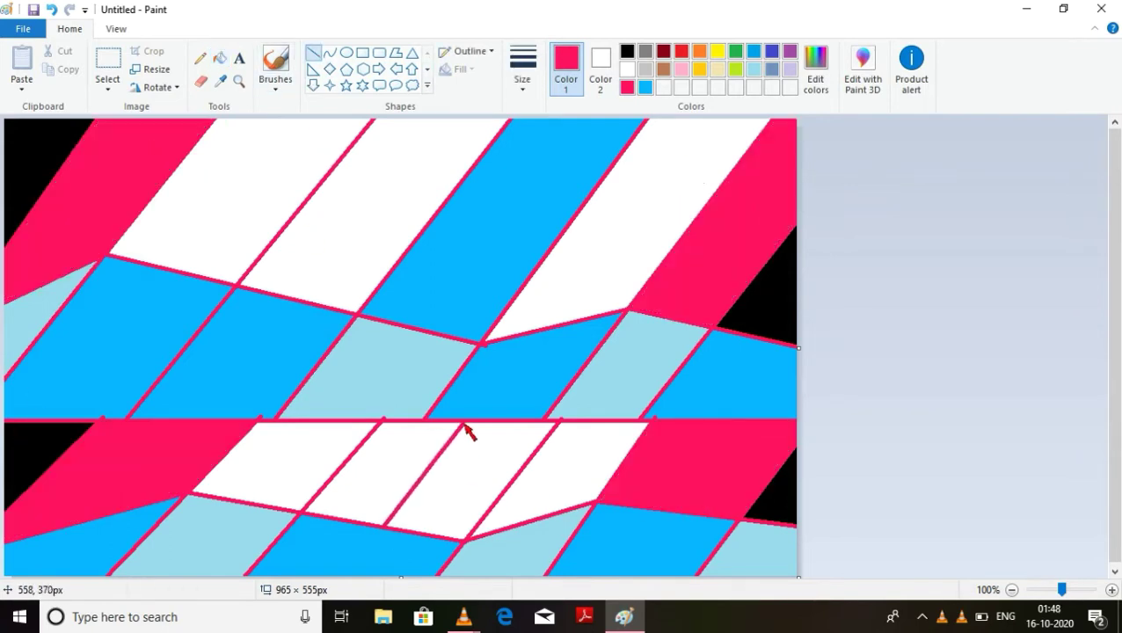
{"action": "left_click", "coordinate": [754, 71]}
{"action": "left_click", "coordinate": [221, 59]}
{"action": "left_click", "coordinate": [402, 475]}
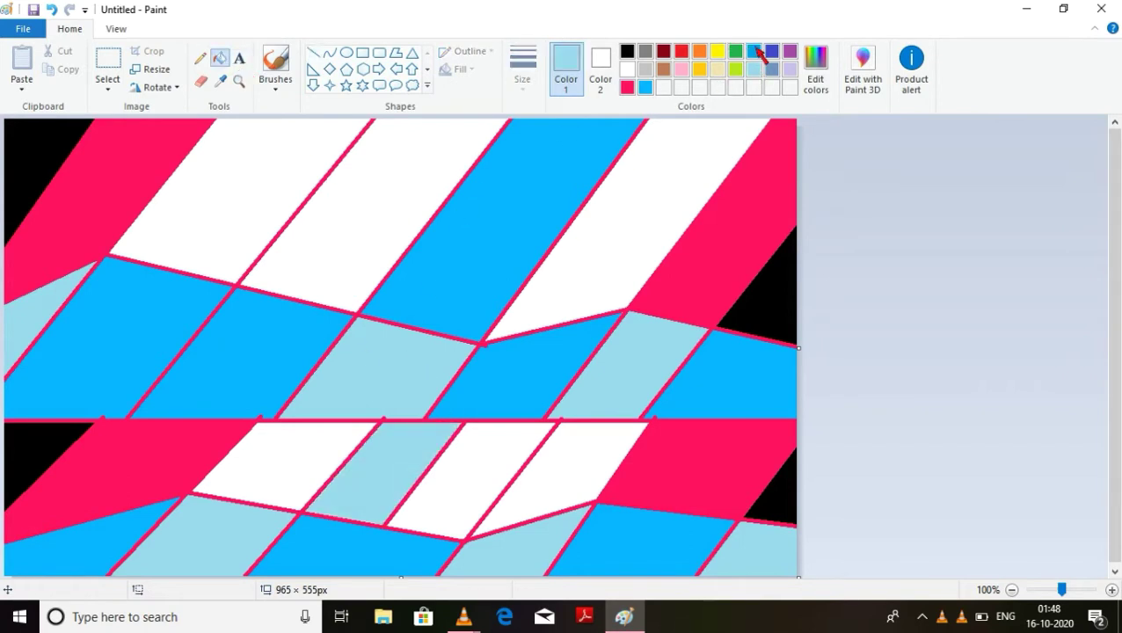
- Mix a lighter shade of the custom pink and fill the white strips next to the dark pink ones in both bands
{"action": "left_click", "coordinate": [627, 87]}
{"action": "left_click", "coordinate": [815, 70]}
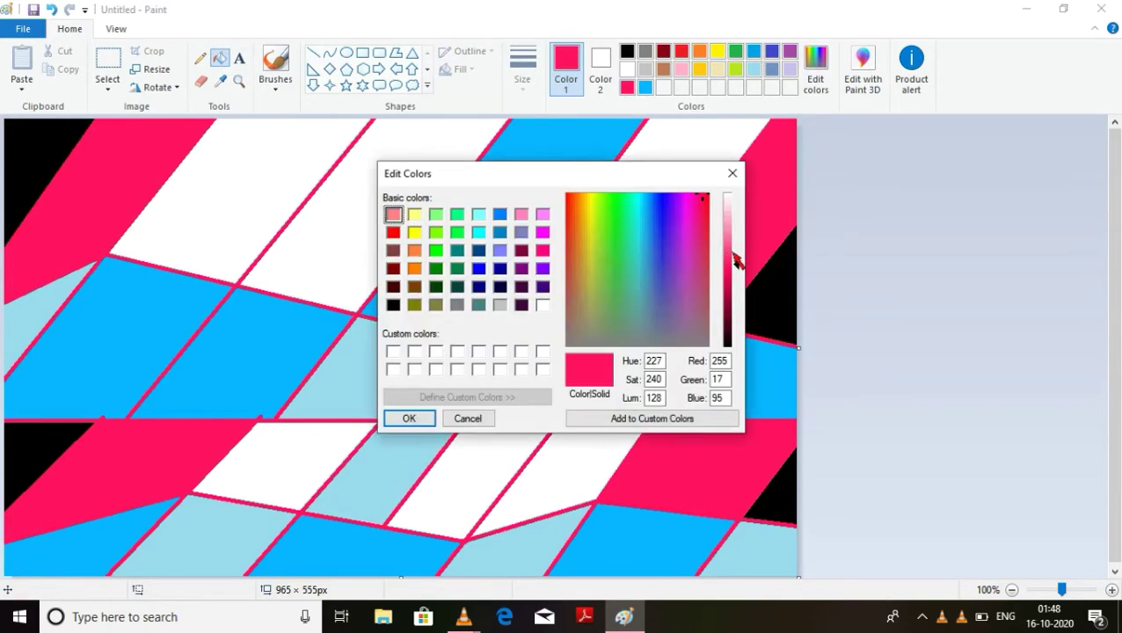
{"action": "left_click_drag", "start_coordinate": [737, 262], "coordinate": [737, 234]}
{"action": "left_click", "coordinate": [409, 419]}
{"action": "left_click", "coordinate": [317, 465]}
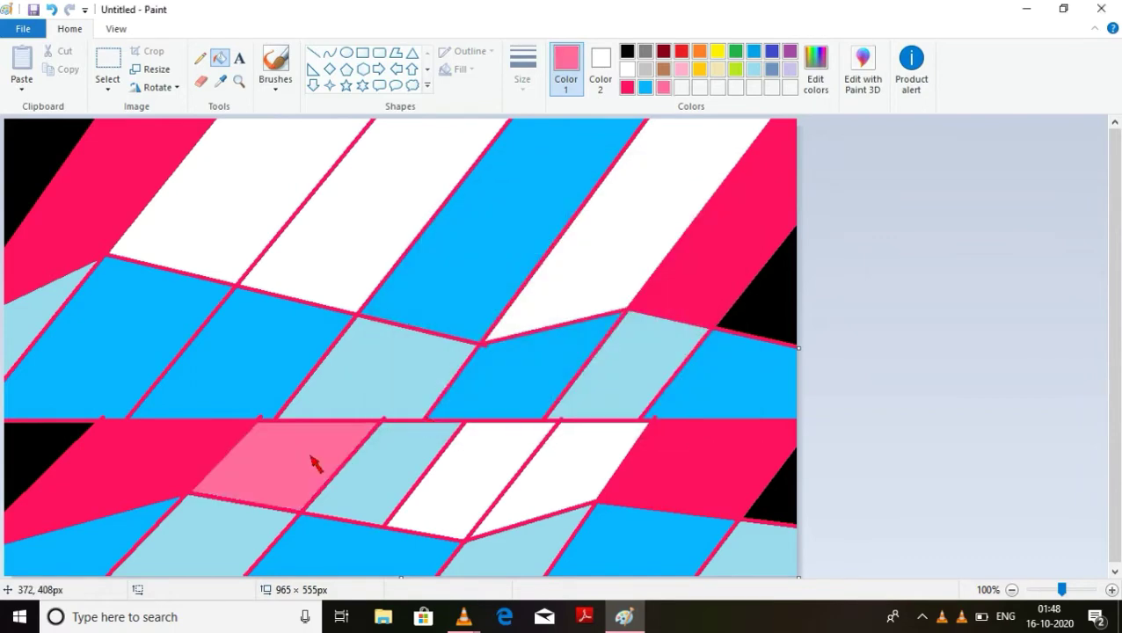
{"action": "left_click", "coordinate": [593, 266]}
{"action": "left_click", "coordinate": [273, 195]}
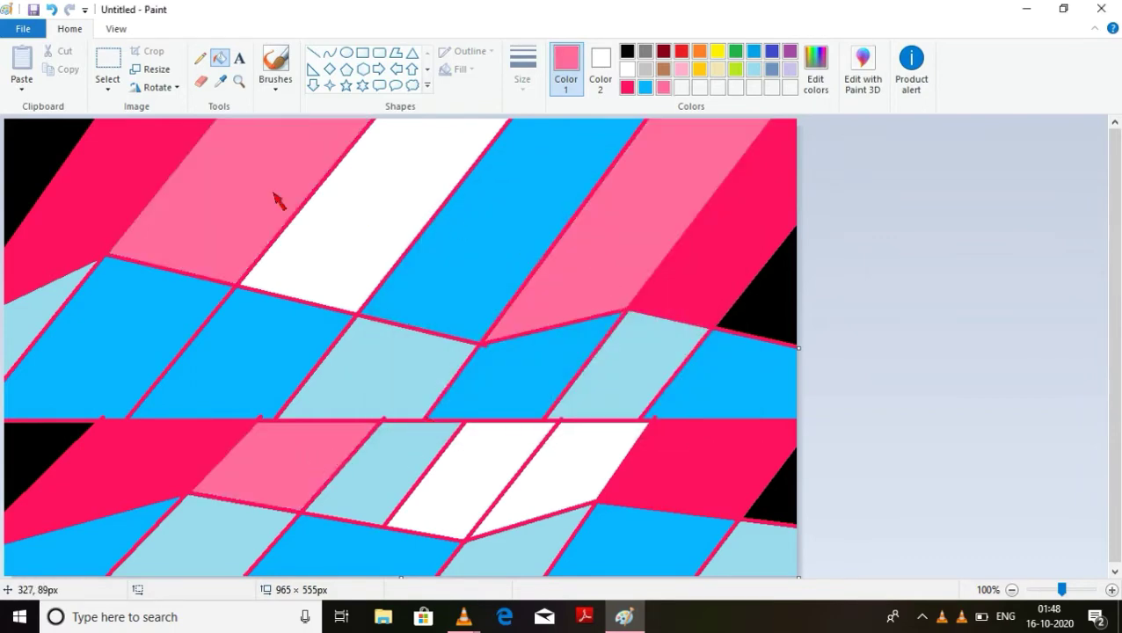
{"action": "left_click", "coordinate": [574, 464]}
- Mix an even lighter pink and fill the last white strip in the upper and lower bands with it
{"action": "left_click", "coordinate": [816, 66]}
{"action": "left_click_drag", "start_coordinate": [737, 243], "coordinate": [737, 226]}
{"action": "left_click", "coordinate": [424, 420]}
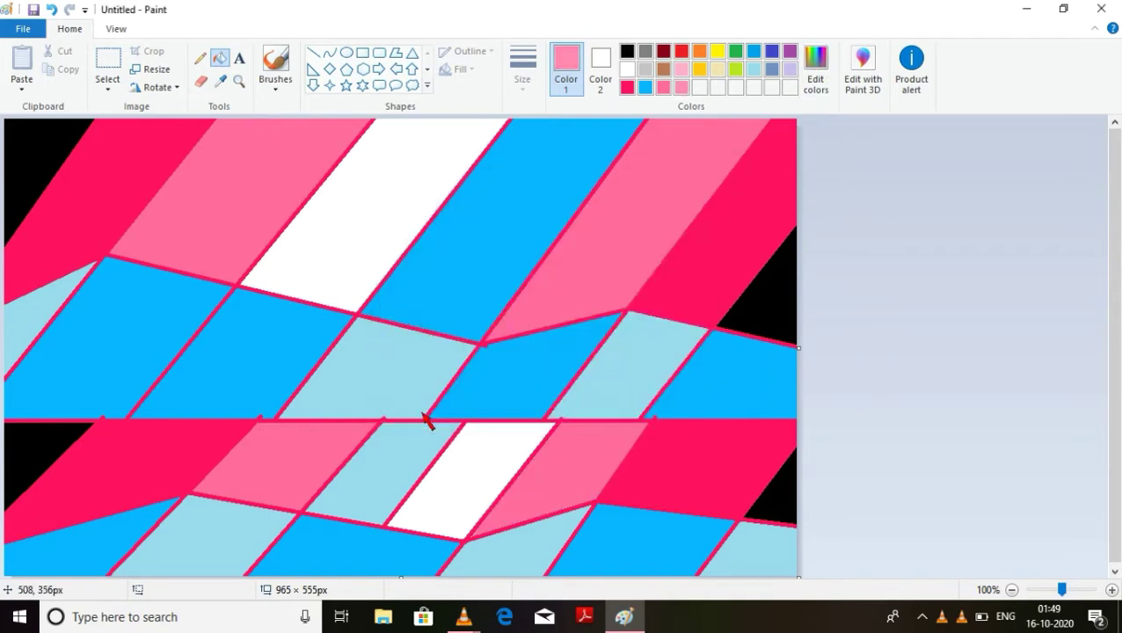
{"action": "left_click", "coordinate": [465, 492]}
{"action": "left_click", "coordinate": [334, 266]}
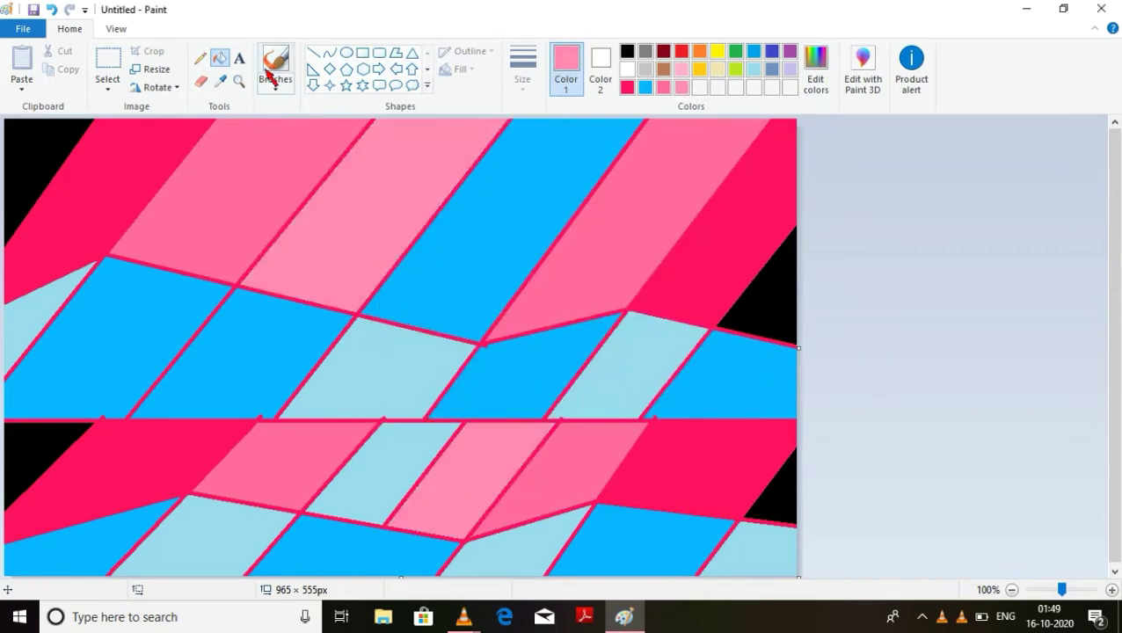
- Shrink the image to 1% horizontally twice in a row, with the aspect ratio unlocked and the vertical scale kept at 100%
{"action": "left_click", "coordinate": [157, 70]}
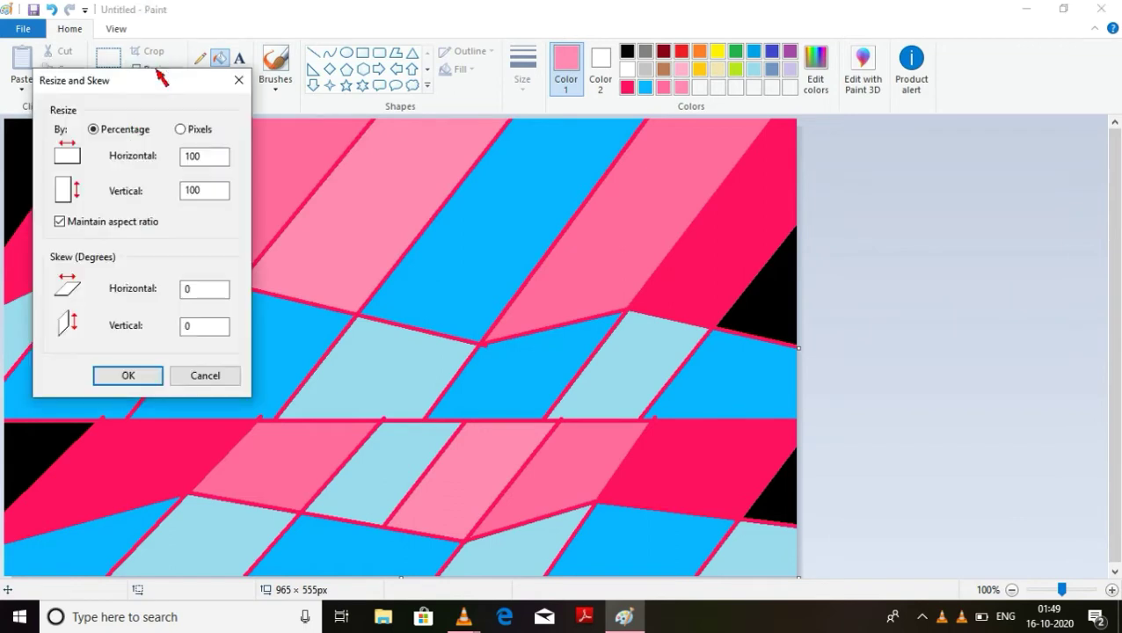
{"action": "left_click", "coordinate": [112, 221]}
{"action": "left_click", "coordinate": [210, 161]}
{"action": "left_click", "coordinate": [128, 376]}
{"action": "left_click", "coordinate": [164, 70]}
{"action": "type", "text": "1"}
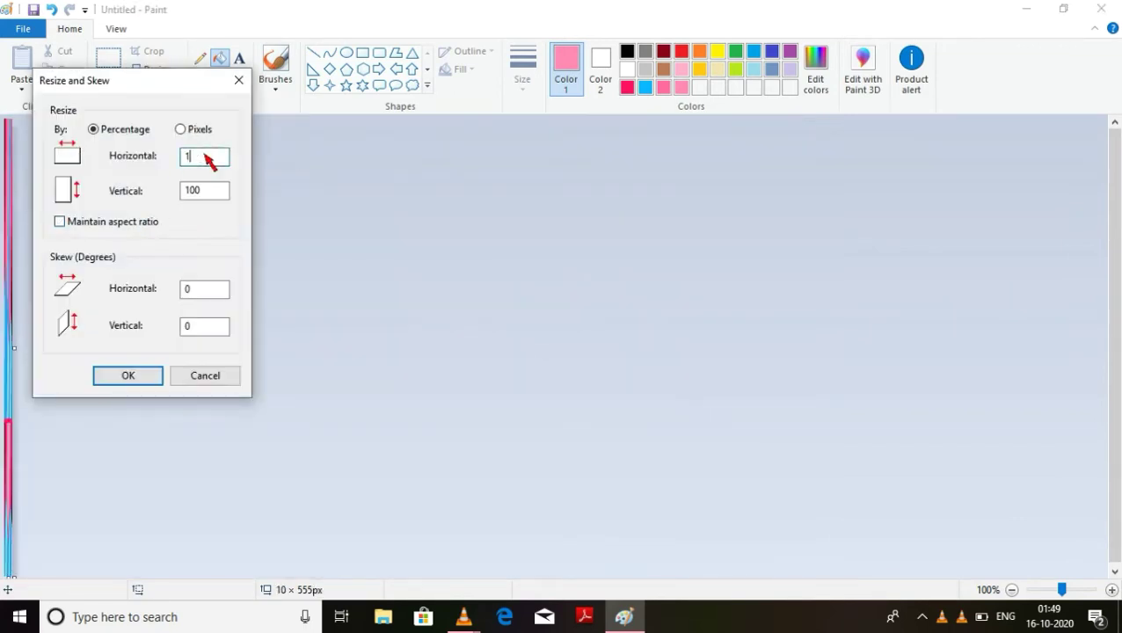
{"action": "key", "text": "Return"}
- Stretch only the width of the image in two resizes, first to 5 px and then to 25 px
{"action": "left_click", "coordinate": [141, 74]}
{"action": "left_click", "coordinate": [106, 223]}
{"action": "left_click", "coordinate": [214, 162]}
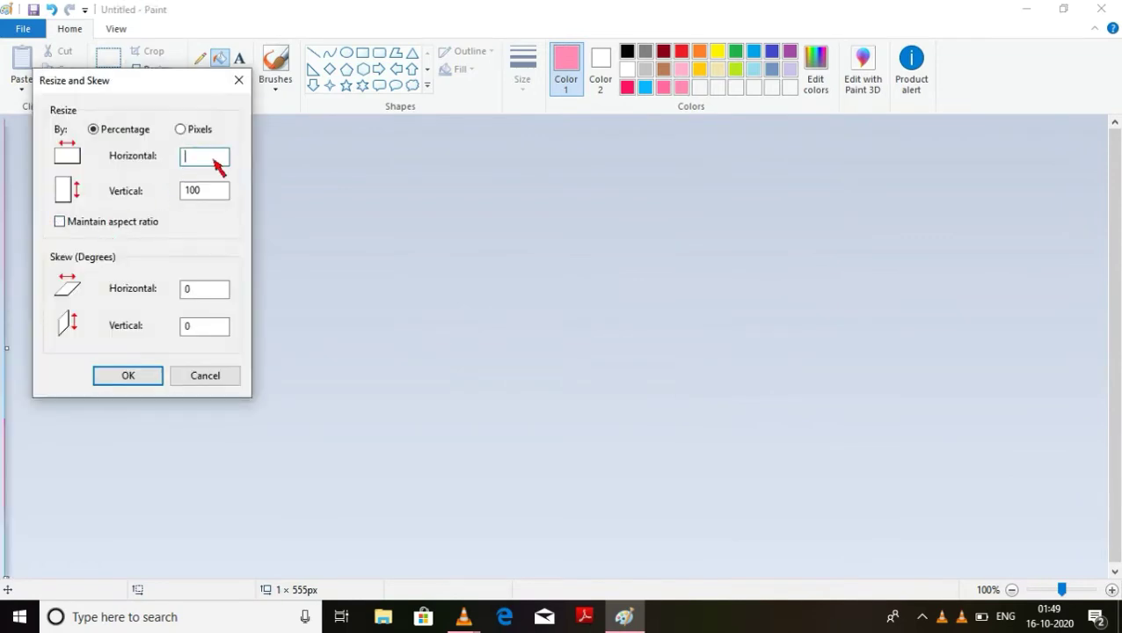
{"action": "key", "text": "Return"}
{"action": "left_click", "coordinate": [146, 74]}
{"action": "left_click", "coordinate": [110, 221]}
{"action": "left_click", "coordinate": [217, 163]}
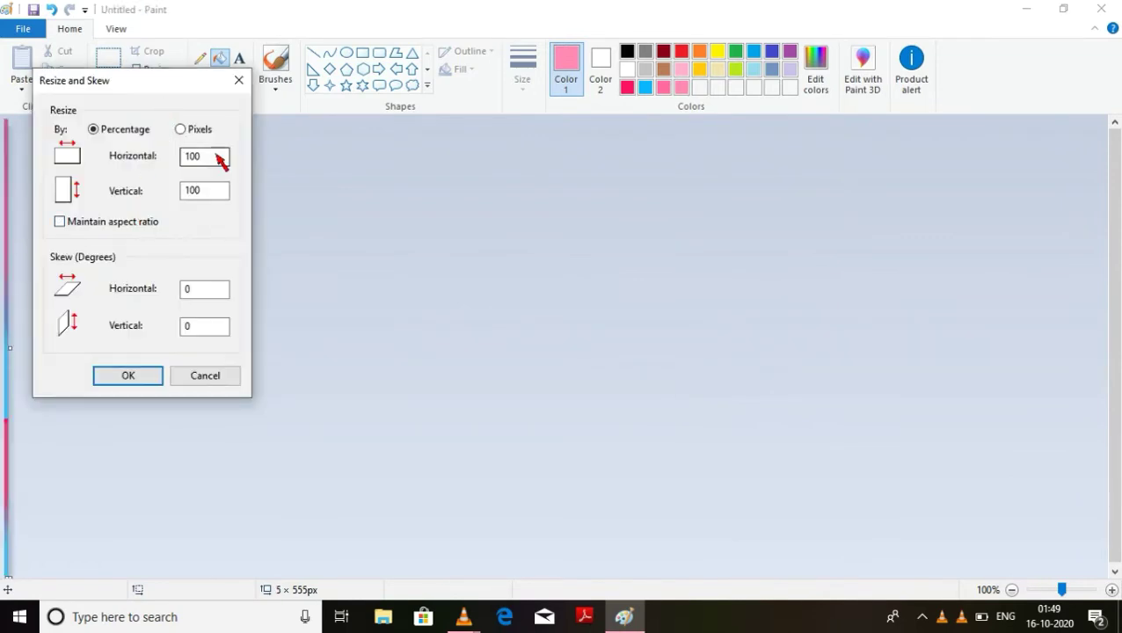
{"action": "key", "text": "BackSpace"}
{"action": "key", "text": "BackSpace"}
{"action": "key", "text": "BackSpace"}
{"action": "type", "text": "5"}
{"action": "key", "text": "Return"}
- Double the image width in two horizontal resizes, to 50 px and then 100 px, keeping the height at 555 px
{"action": "left_click", "coordinate": [160, 72]}
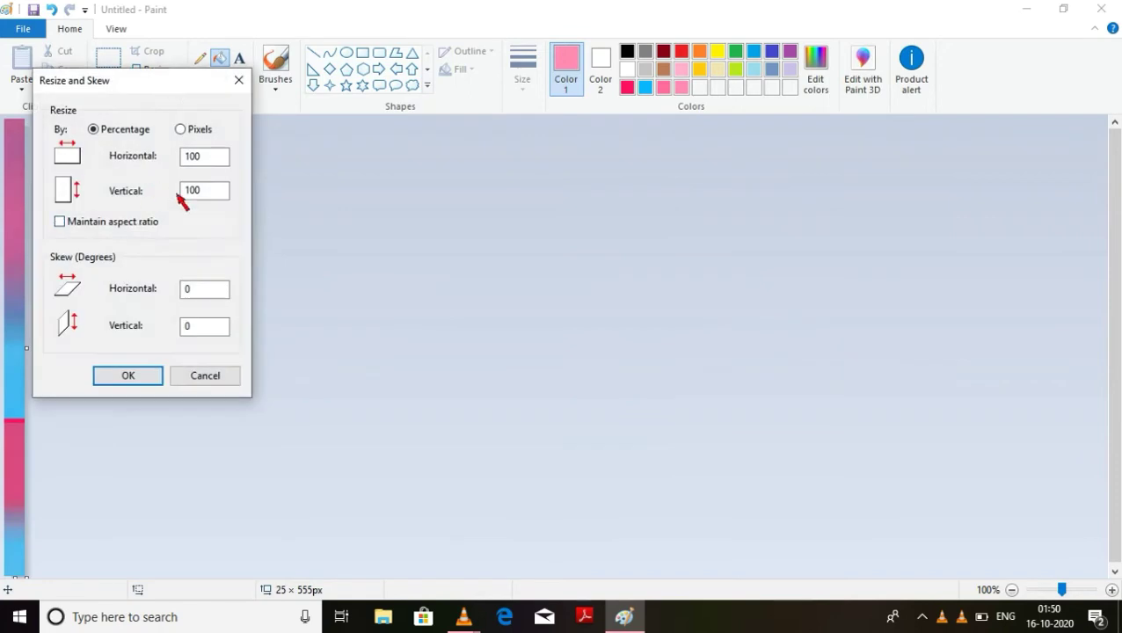
{"action": "left_click", "coordinate": [215, 164]}
{"action": "key", "text": "BackSpace"}
{"action": "key", "text": "BackSpace"}
{"action": "key", "text": "BackSpace"}
{"action": "key", "text": "Return"}
{"action": "left_click", "coordinate": [160, 76]}
{"action": "left_click", "coordinate": [144, 225]}
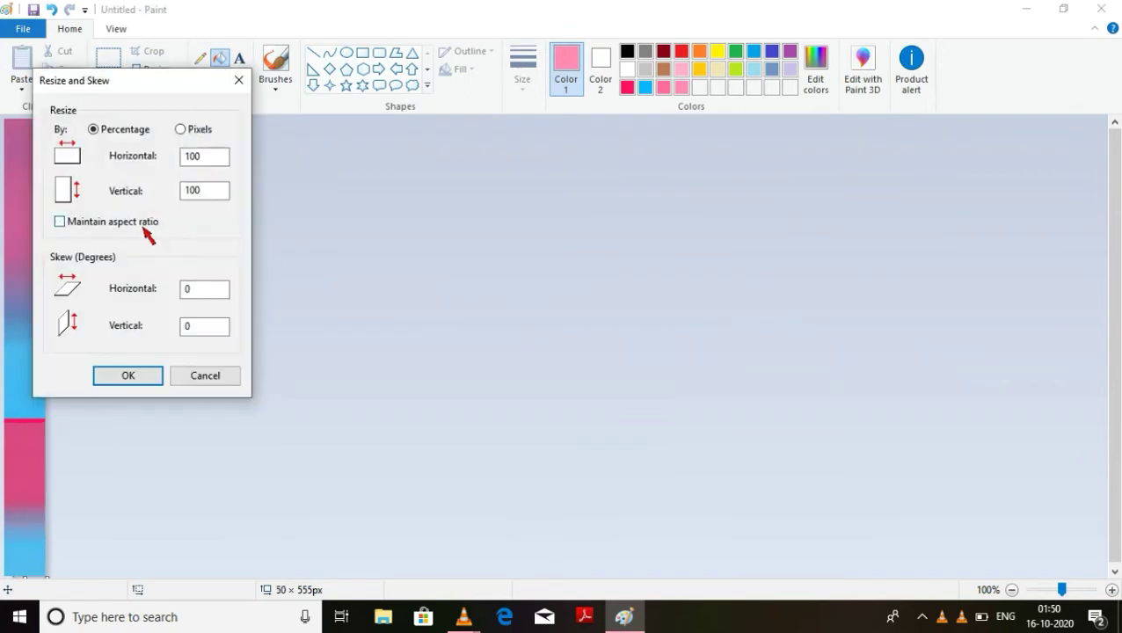
{"action": "left_click", "coordinate": [204, 164]}
{"action": "key", "text": "Return"}
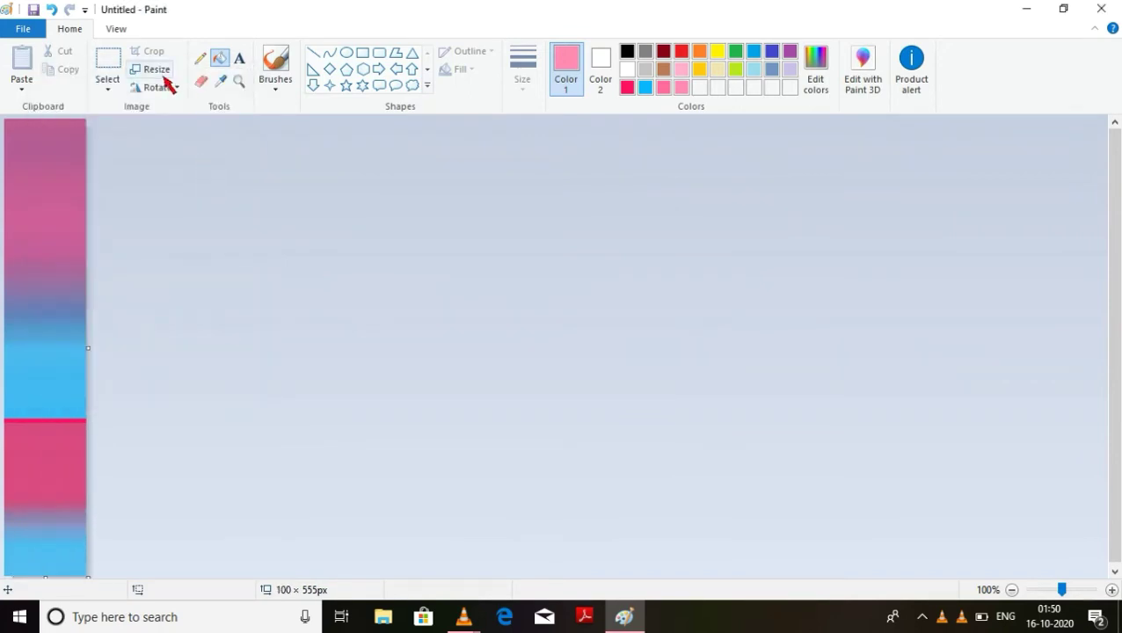
- Stretch the image horizontally to 300 px wide with the aspect ratio unlocked
{"action": "left_click", "coordinate": [160, 74]}
{"action": "left_click", "coordinate": [141, 222]}
{"action": "left_click", "coordinate": [207, 164]}
{"action": "key", "text": "BackSpace"}
{"action": "key", "text": "BackSpace"}
{"action": "key", "text": "BackSpace"}
{"action": "type", "text": "10"}
{"action": "key", "text": "Return"}
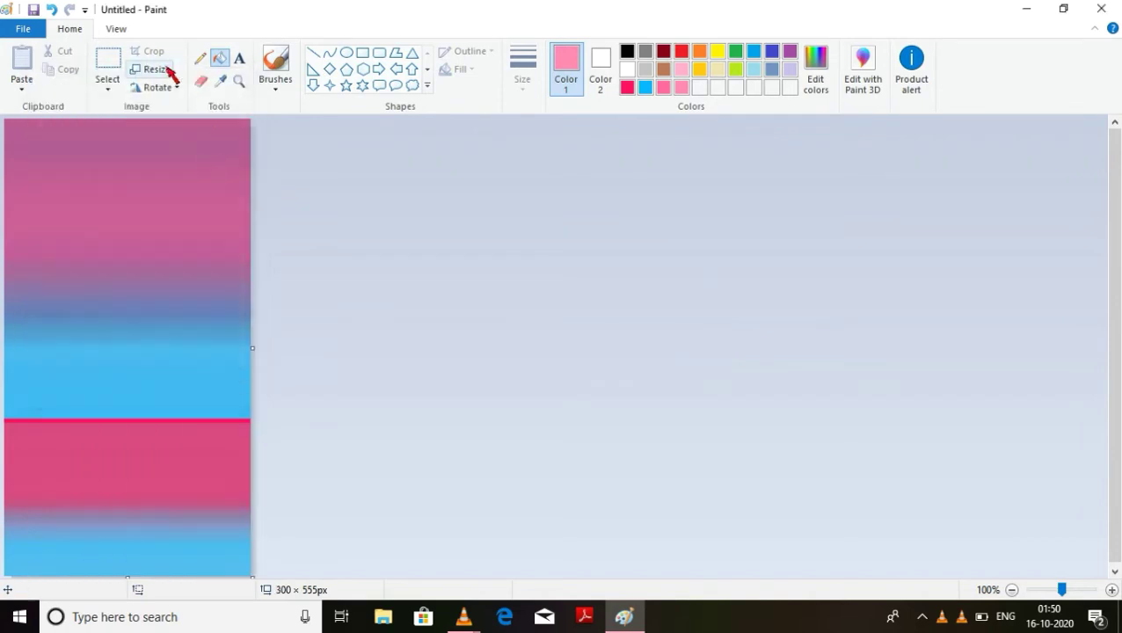
- Resize the image horizontally to 200%, making it 600 px wide, with the aspect ratio unlocked
{"action": "left_click", "coordinate": [167, 72]}
{"action": "left_click", "coordinate": [145, 223]}
{"action": "left_click", "coordinate": [211, 159]}
{"action": "key", "text": "BackSpace"}
{"action": "key", "text": "BackSpace"}
{"action": "key", "text": "BackSpace"}
{"action": "type", "text": "10"}
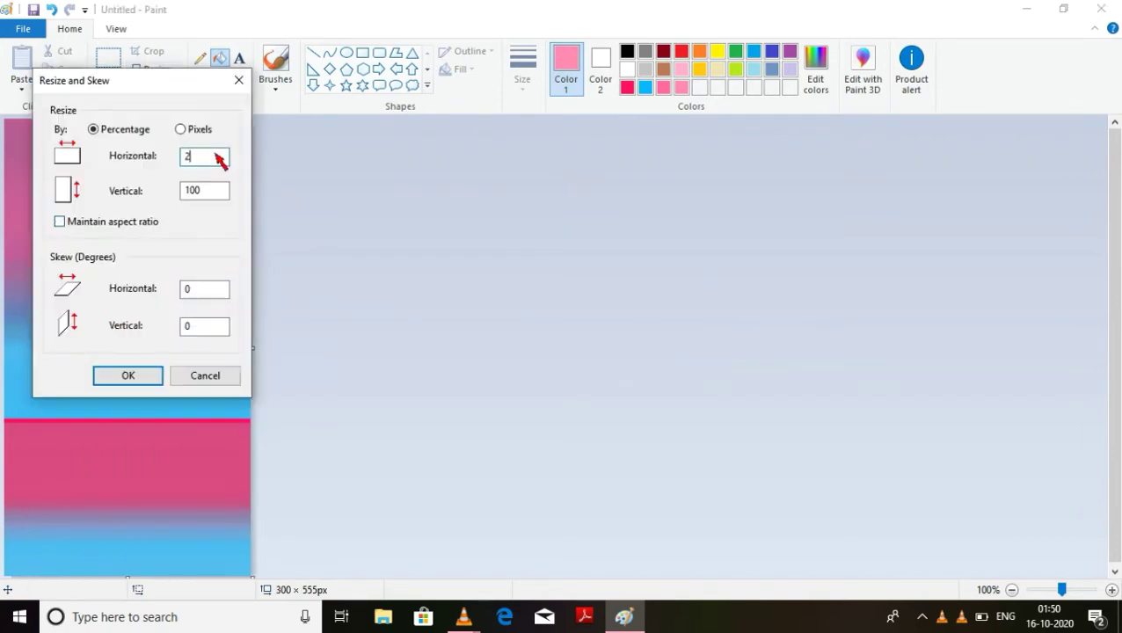
{"action": "type", "text": "00"}
{"action": "key", "text": "Return"}
- Stretch the gradient horizontally once more with the aspect ratio unlocked, and widen the canvas to 1338 px, leaving a blank white area beside it
{"action": "left_click", "coordinate": [167, 74]}
{"action": "left_click", "coordinate": [59, 222]}
{"action": "left_click", "coordinate": [209, 164]}
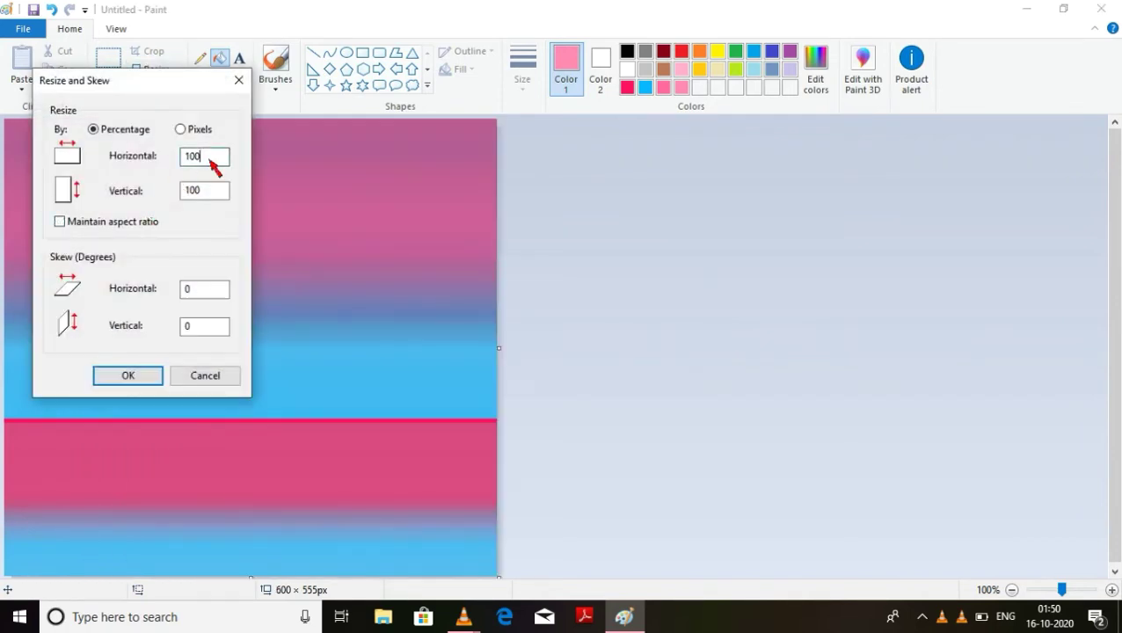
{"action": "type", "text": "200"}
{"action": "key", "text": "Return"}
{"action": "left_click_drag", "start_coordinate": [991, 349], "coordinate": [1110, 361]}
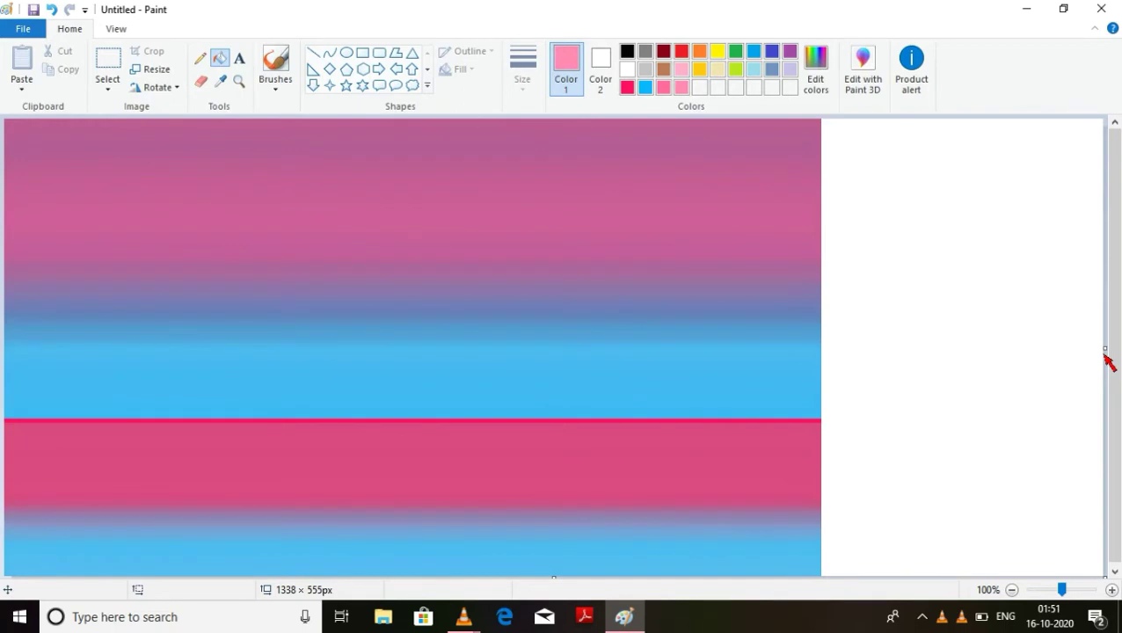
- Draw a short trial stroke with the Curve tool on the white area, switch its colour to black and delete it
{"action": "left_click", "coordinate": [314, 53]}
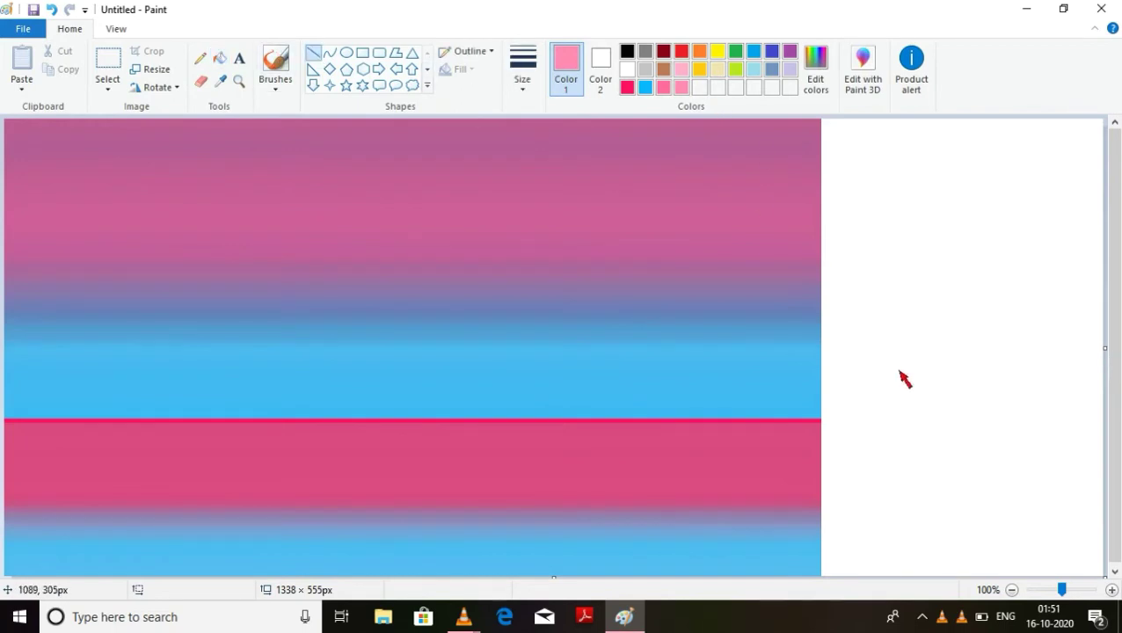
{"action": "left_click", "coordinate": [329, 53]}
{"action": "left_click_drag", "start_coordinate": [849, 405], "coordinate": [986, 402]}
{"action": "left_click", "coordinate": [925, 401]}
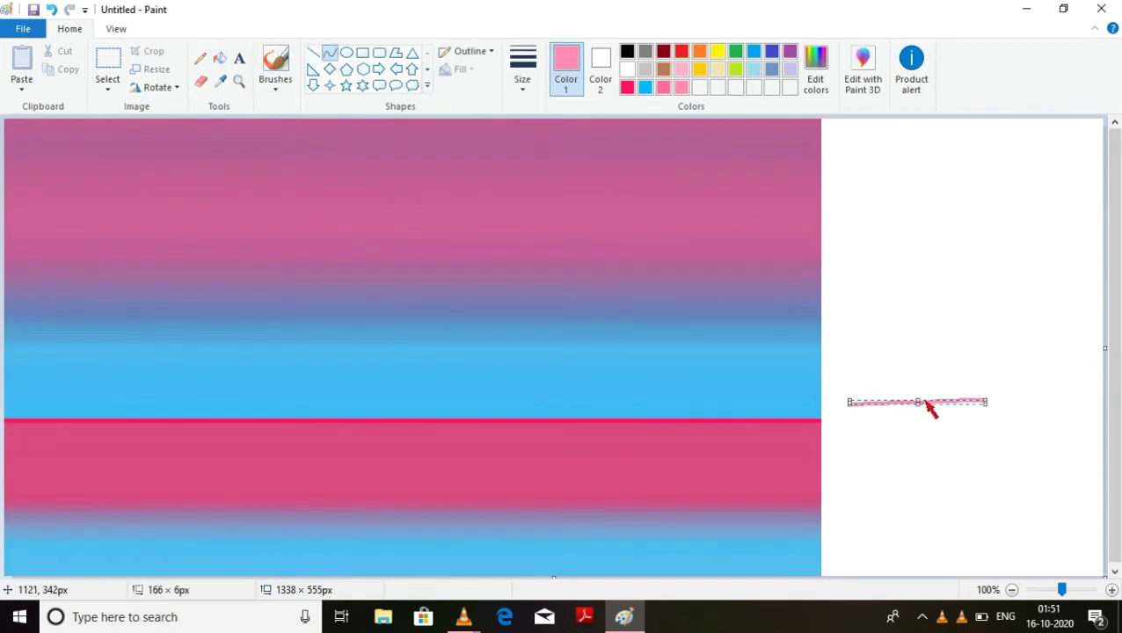
{"action": "left_click", "coordinate": [626, 51]}
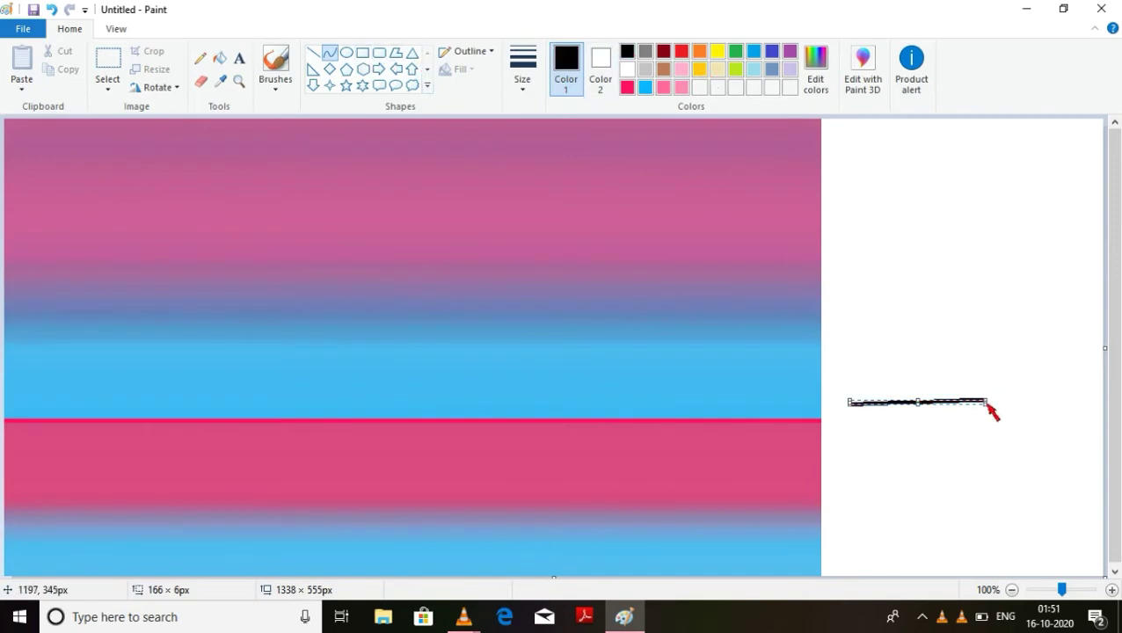
{"action": "right_click", "coordinate": [991, 408]}
{"action": "left_click", "coordinate": [1007, 410]}
- Outline a boat hull with black curves: a sagging upper edge about 235 px wide, two curved sides and a lower edge about 177 px wide
{"action": "mouse_move", "coordinate": [870, 393]}
{"action": "left_mouse_down"}
{"action": "mouse_move", "coordinate": [1055, 384]}
{"action": "mouse_move", "coordinate": [1066, 394]}
{"action": "left_mouse_up"}
{"action": "left_click_drag", "start_coordinate": [972, 397], "coordinate": [973, 408]}
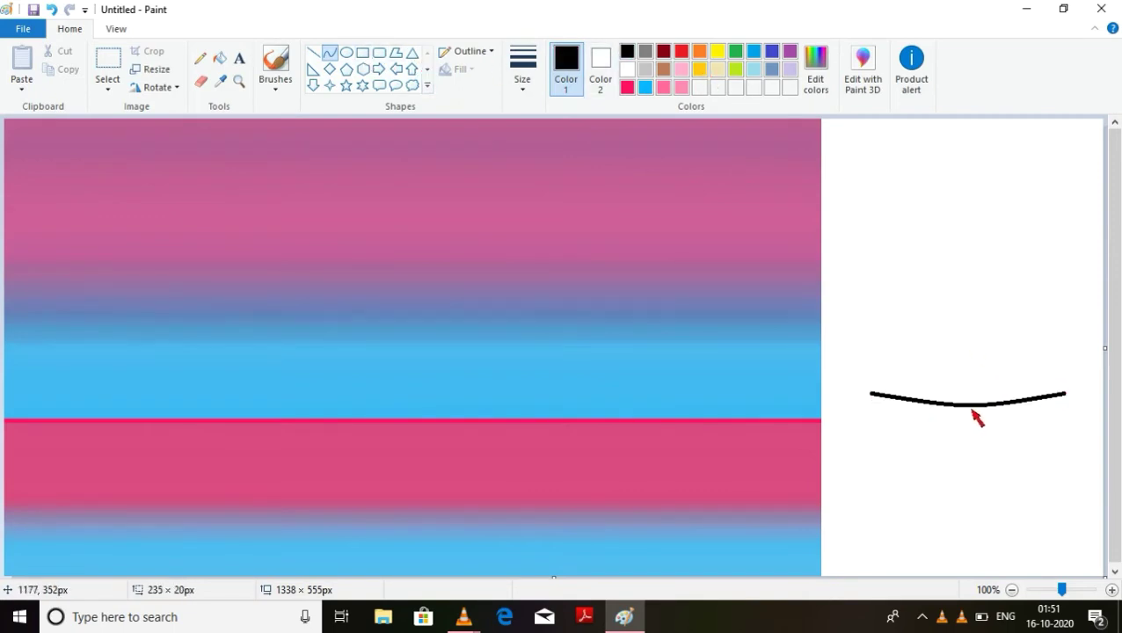
{"action": "left_click_drag", "start_coordinate": [875, 397], "coordinate": [885, 432]}
{"action": "left_click", "coordinate": [335, 52]}
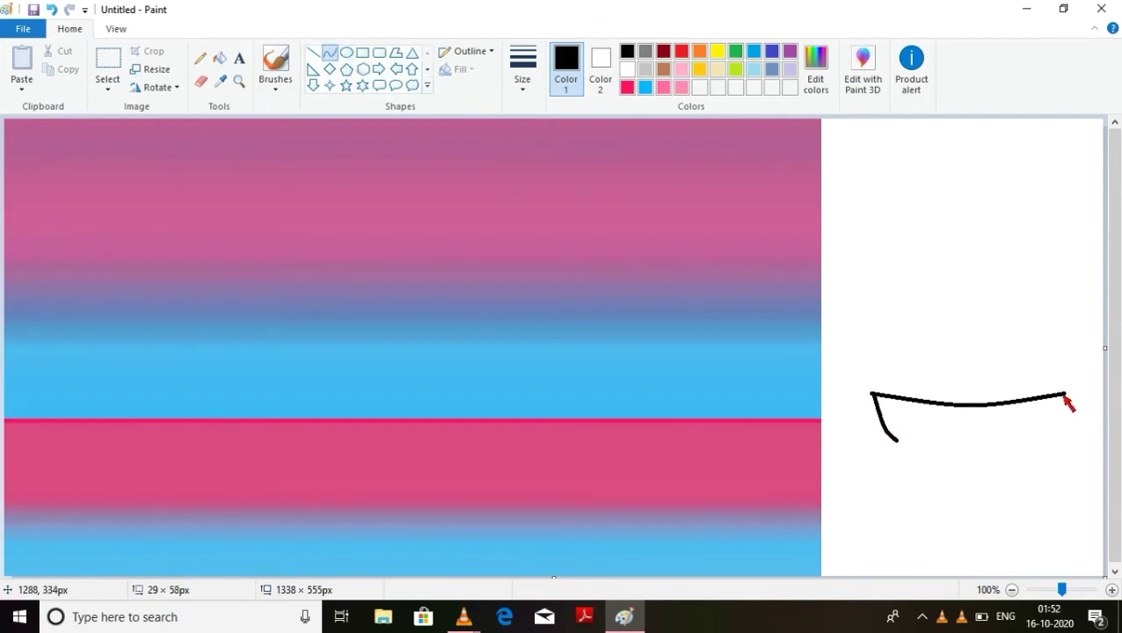
{"action": "mouse_move", "coordinate": [1063, 395]}
{"action": "left_mouse_down"}
{"action": "mouse_move", "coordinate": [1040, 448]}
{"action": "mouse_move", "coordinate": [1055, 434]}
{"action": "left_mouse_up"}
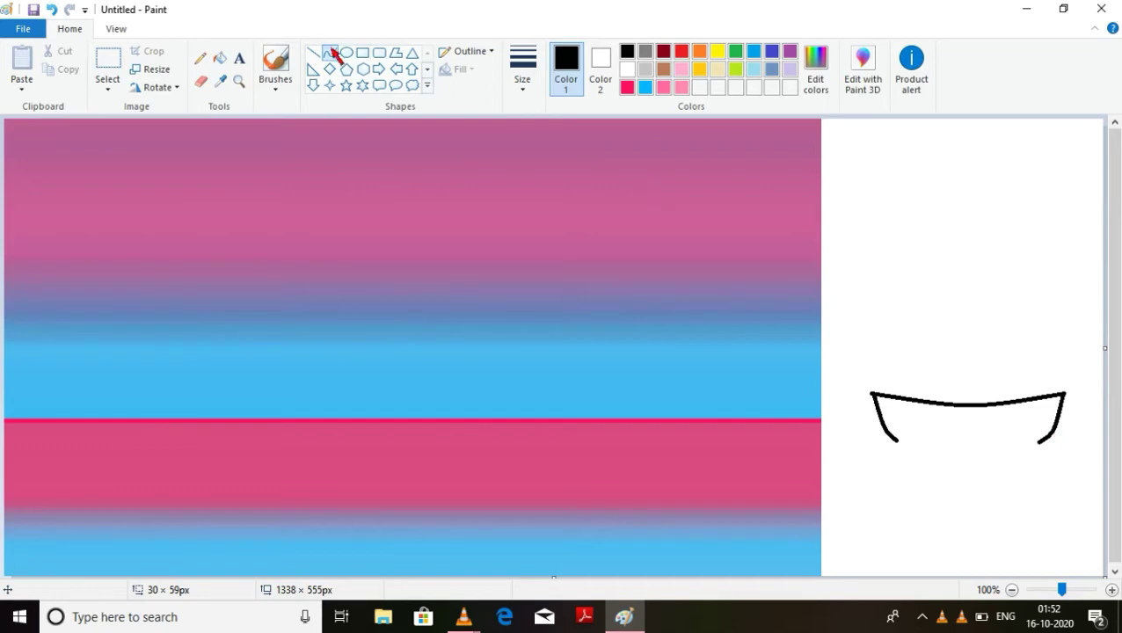
{"action": "mouse_move", "coordinate": [897, 439]}
{"action": "left_mouse_down"}
{"action": "mouse_move", "coordinate": [1042, 445]}
{"action": "mouse_move", "coordinate": [974, 442]}
{"action": "mouse_move", "coordinate": [976, 456]}
{"action": "left_mouse_up"}
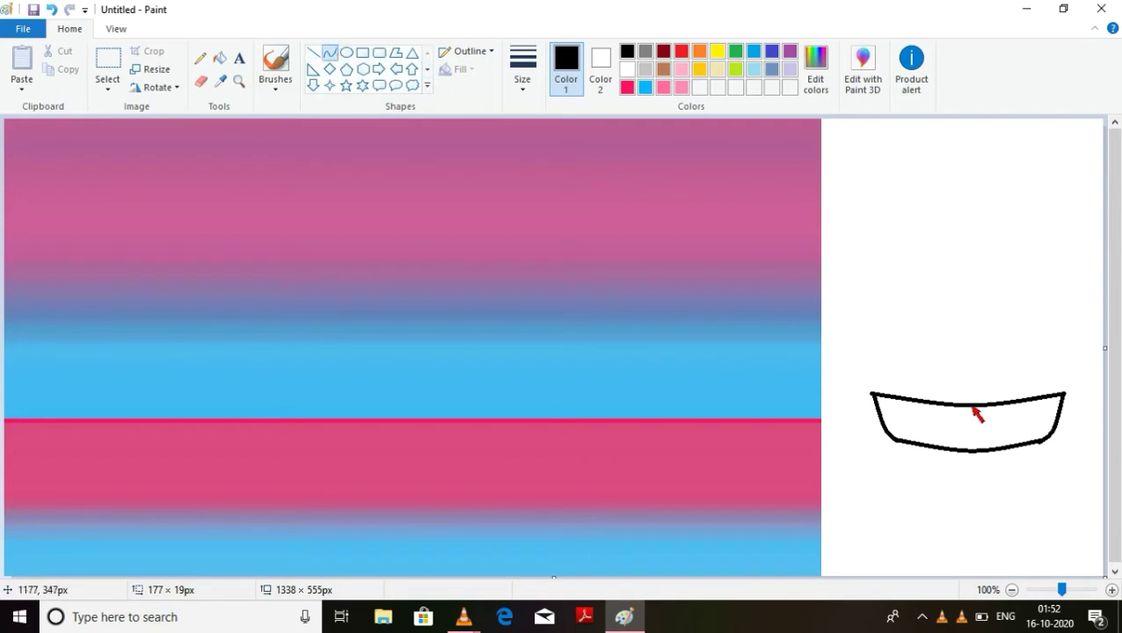
{"action": "mouse_move", "coordinate": [971, 406]}
{"action": "left_mouse_down"}
{"action": "mouse_move", "coordinate": [972, 287]}
{"action": "mouse_move", "coordinate": [970, 300]}
{"action": "left_mouse_up"}
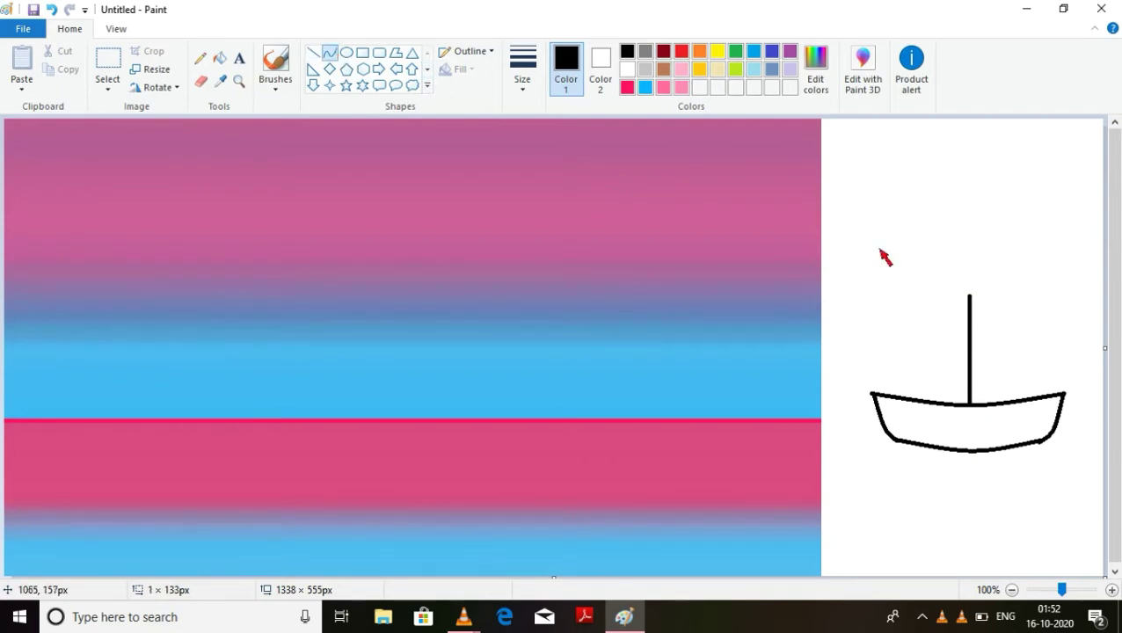
{"action": "left_click", "coordinate": [970, 298]}
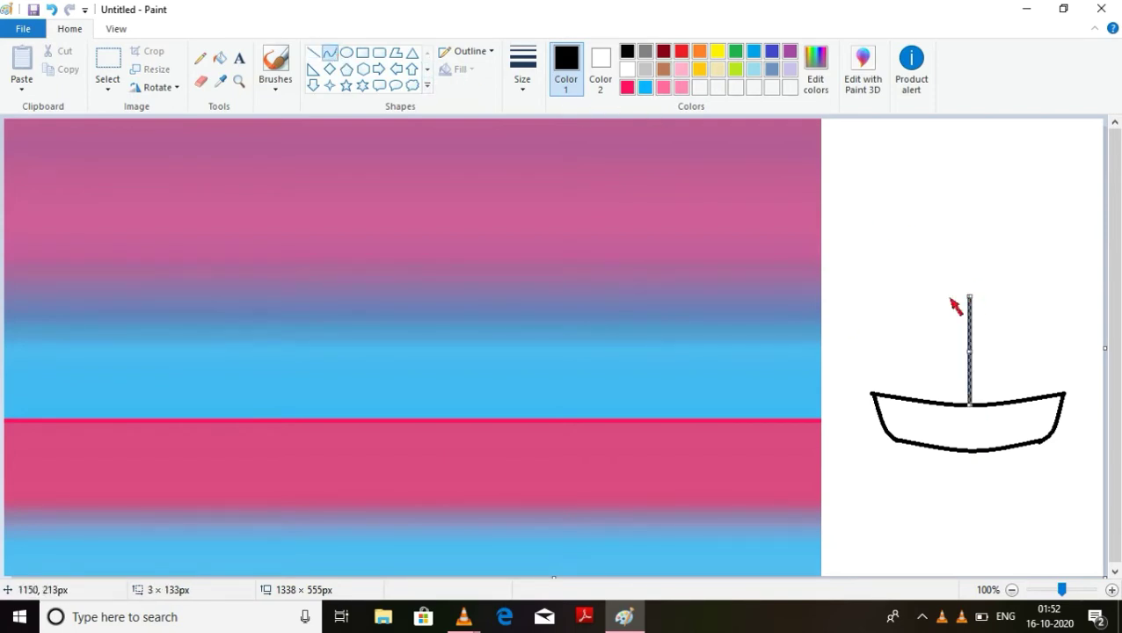
{"action": "left_click_drag", "start_coordinate": [969, 297], "coordinate": [970, 313]}
{"action": "right_click", "coordinate": [974, 333]}
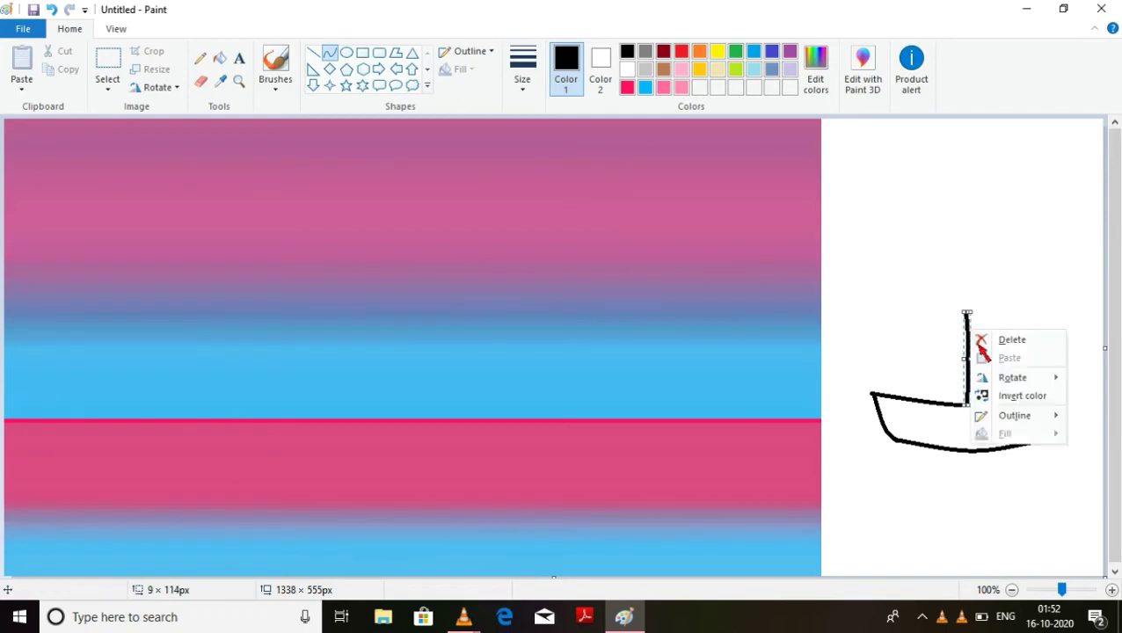
{"action": "left_click", "coordinate": [1003, 338]}
- Draw a vertical mast about 124 px tall from the middle of the hull, and outline the left sail with three curves
{"action": "left_click_drag", "start_coordinate": [972, 405], "coordinate": [972, 296]}
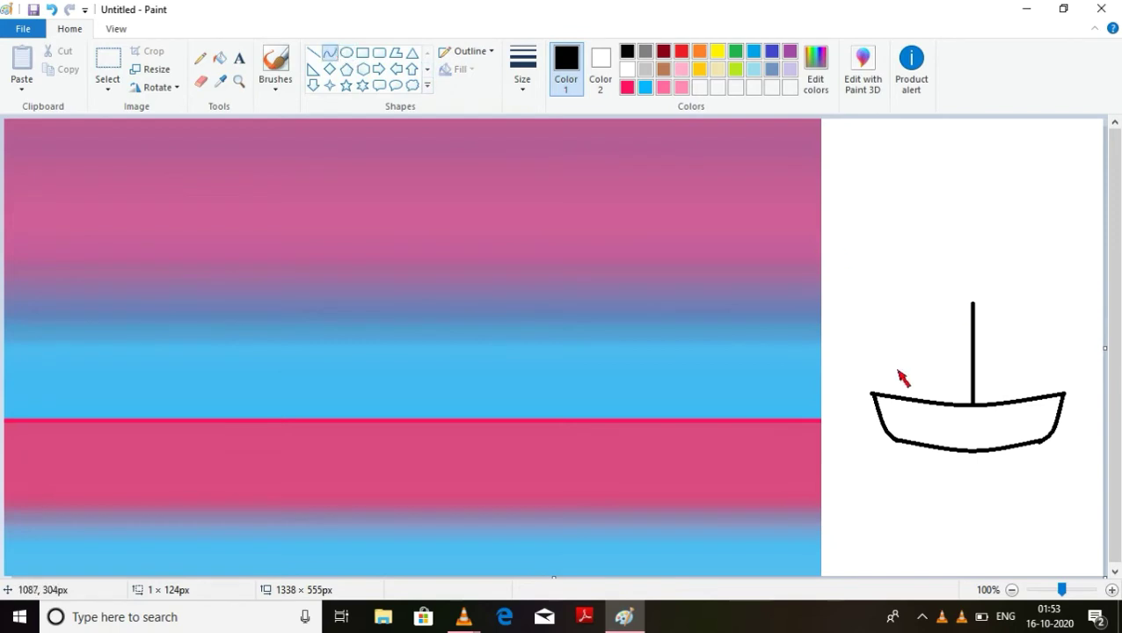
{"action": "left_click_drag", "start_coordinate": [881, 381], "coordinate": [973, 304]}
{"action": "mouse_move", "coordinate": [933, 336]}
{"action": "left_mouse_down"}
{"action": "mouse_move", "coordinate": [919, 318]}
{"action": "mouse_move", "coordinate": [973, 308]}
{"action": "mouse_move", "coordinate": [963, 393]}
{"action": "mouse_move", "coordinate": [962, 362]}
{"action": "left_mouse_up"}
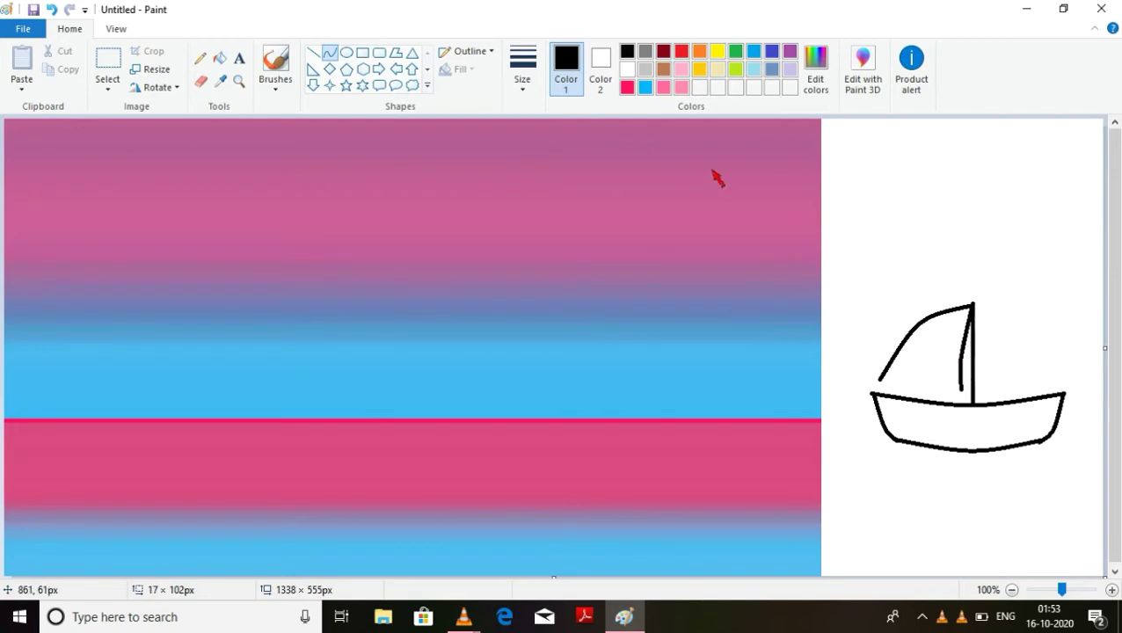
{"action": "left_click", "coordinate": [327, 50]}
{"action": "mouse_move", "coordinate": [881, 381]}
{"action": "left_mouse_down"}
{"action": "mouse_move", "coordinate": [965, 389]}
{"action": "mouse_move", "coordinate": [923, 384]}
{"action": "left_mouse_up"}
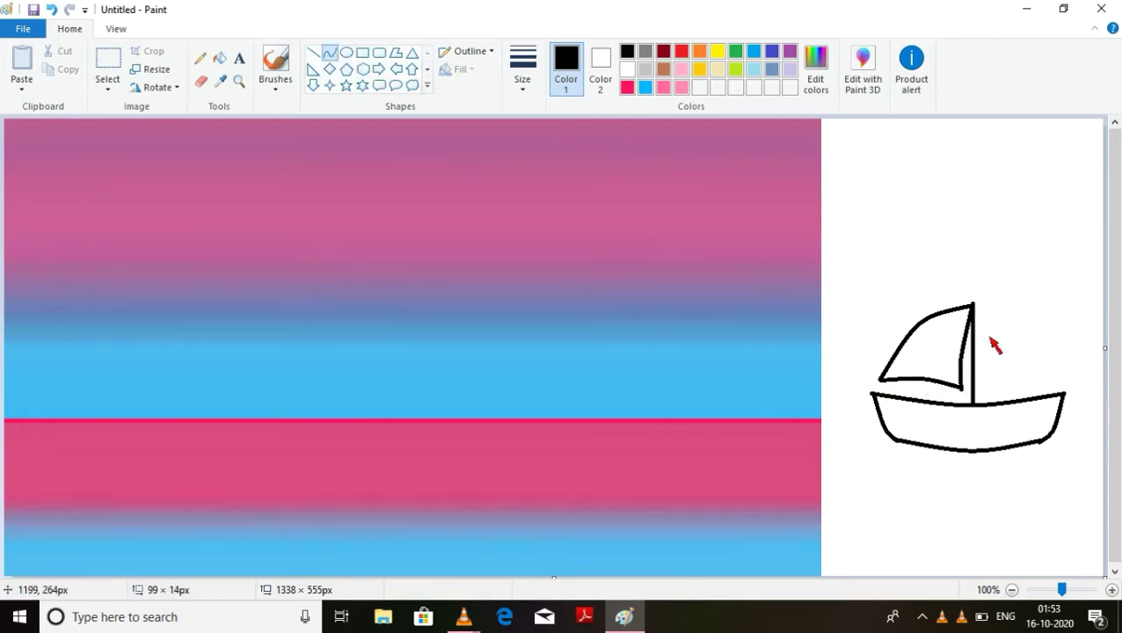
- Outline the right sail with two bowed curves from the mast top and a lower edge about 51 px wide
{"action": "mouse_move", "coordinate": [973, 307]}
{"action": "left_mouse_down"}
{"action": "mouse_move", "coordinate": [1000, 390]}
{"action": "mouse_move", "coordinate": [993, 353]}
{"action": "left_mouse_up"}
{"action": "mouse_move", "coordinate": [972, 307]}
{"action": "left_mouse_down"}
{"action": "mouse_move", "coordinate": [1063, 377]}
{"action": "mouse_move", "coordinate": [1046, 391]}
{"action": "left_mouse_up"}
{"action": "left_click_drag", "start_coordinate": [1015, 353], "coordinate": [1024, 346]}
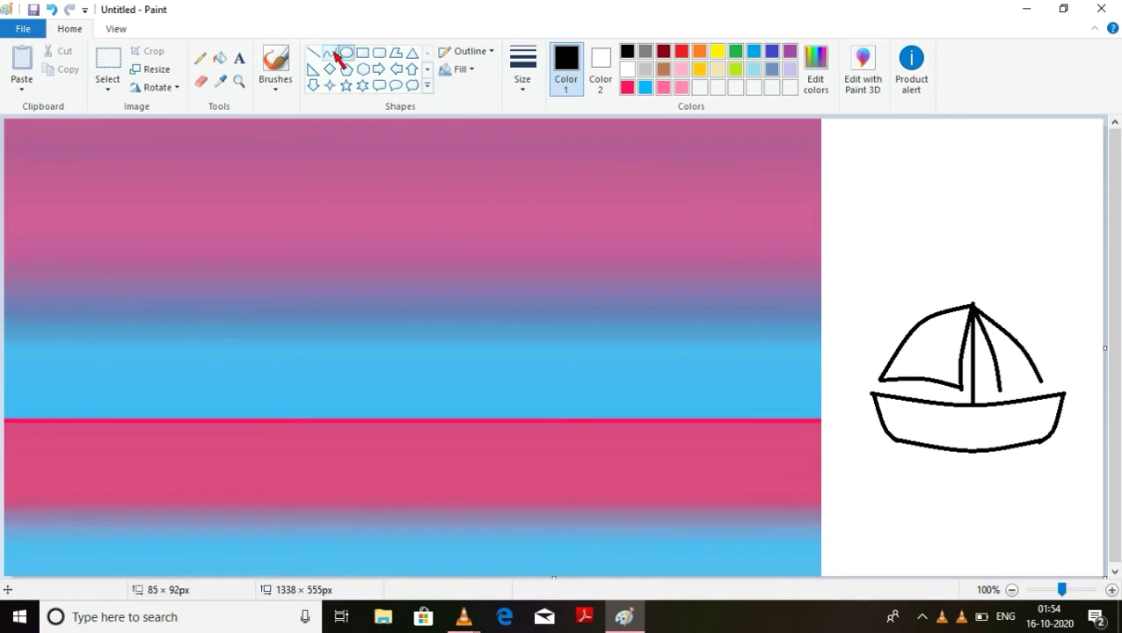
{"action": "mouse_move", "coordinate": [1002, 391]}
{"action": "left_mouse_down"}
{"action": "mouse_move", "coordinate": [1038, 396]}
{"action": "mouse_move", "coordinate": [1044, 380]}
{"action": "left_mouse_up"}
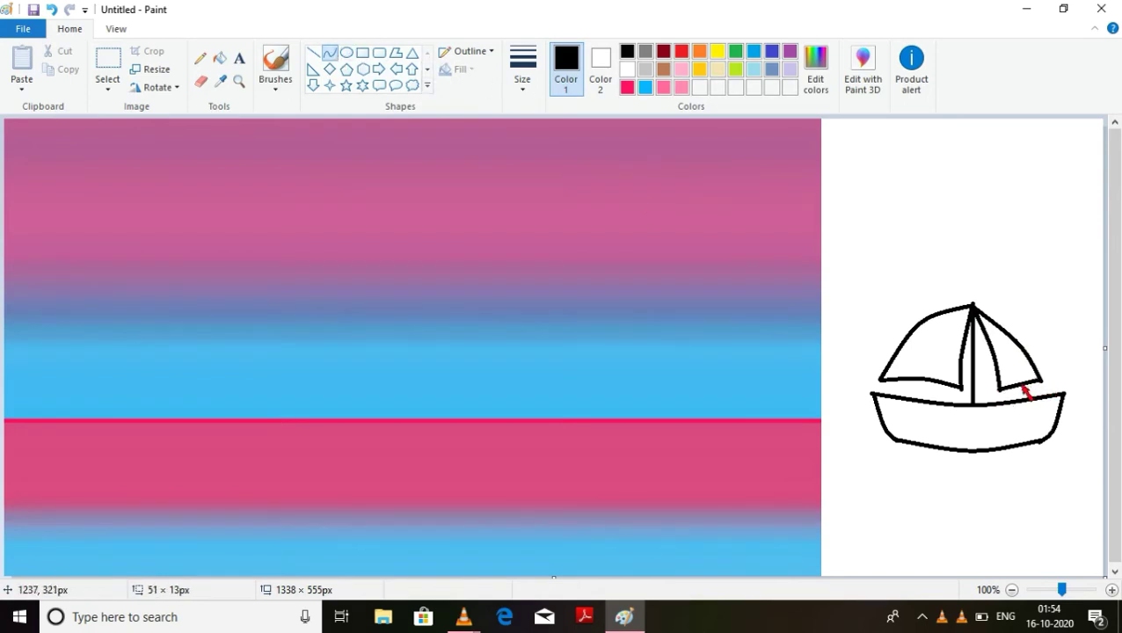
- Extend the mast upward with a short straight line and add a small triangular flag at its tip
{"action": "left_click", "coordinate": [314, 53]}
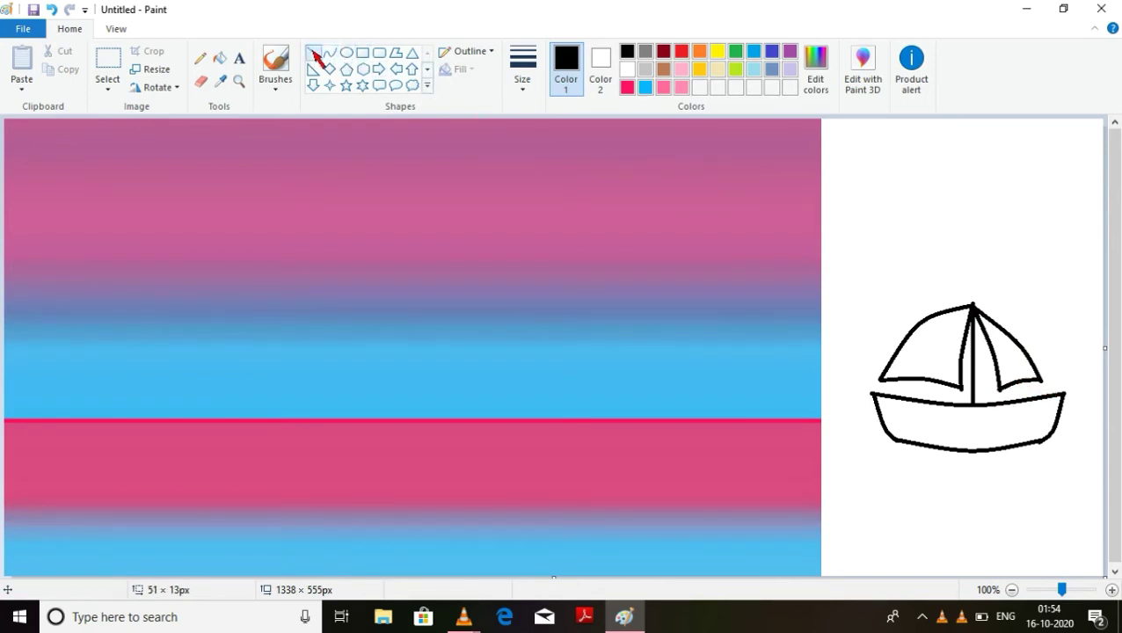
{"action": "left_click_drag", "start_coordinate": [972, 307], "coordinate": [973, 274]}
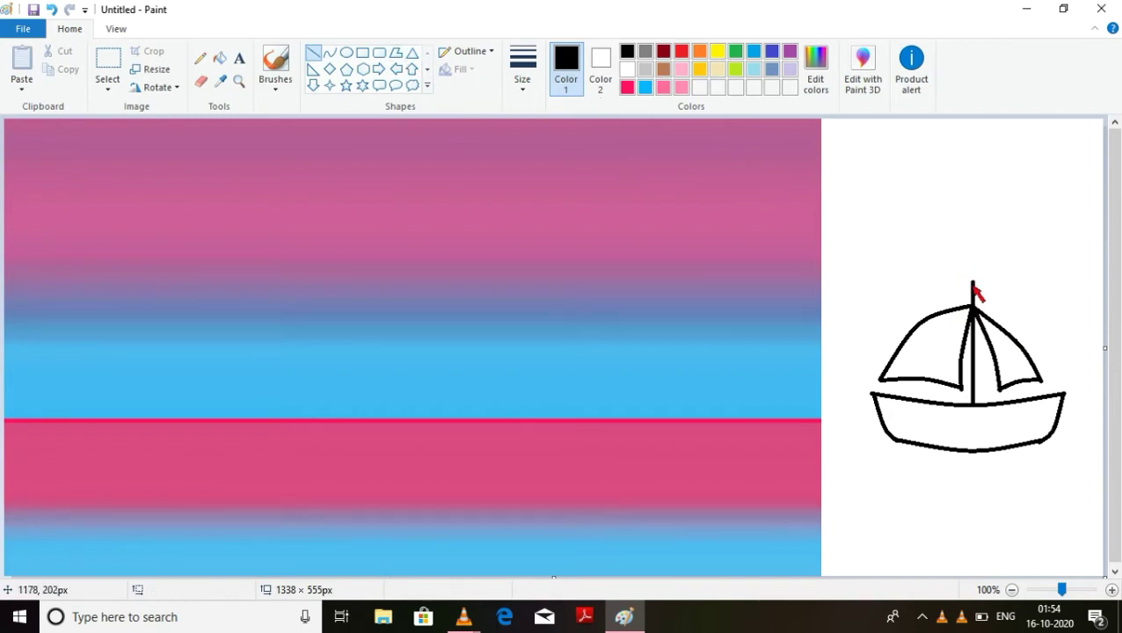
{"action": "mouse_move", "coordinate": [972, 282]}
{"action": "left_mouse_down"}
{"action": "mouse_move", "coordinate": [994, 303]}
{"action": "mouse_move", "coordinate": [993, 293]}
{"action": "left_mouse_up"}
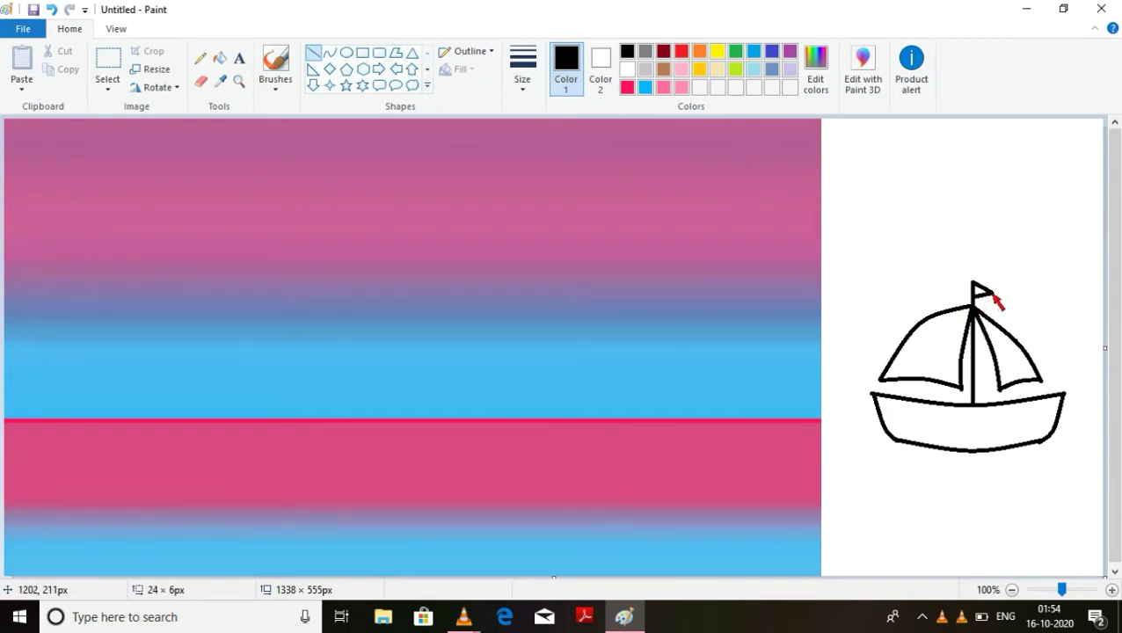
- Fill the flag, both sails and the hull of the boat with black
{"action": "left_click", "coordinate": [221, 59]}
{"action": "left_click", "coordinate": [979, 292]}
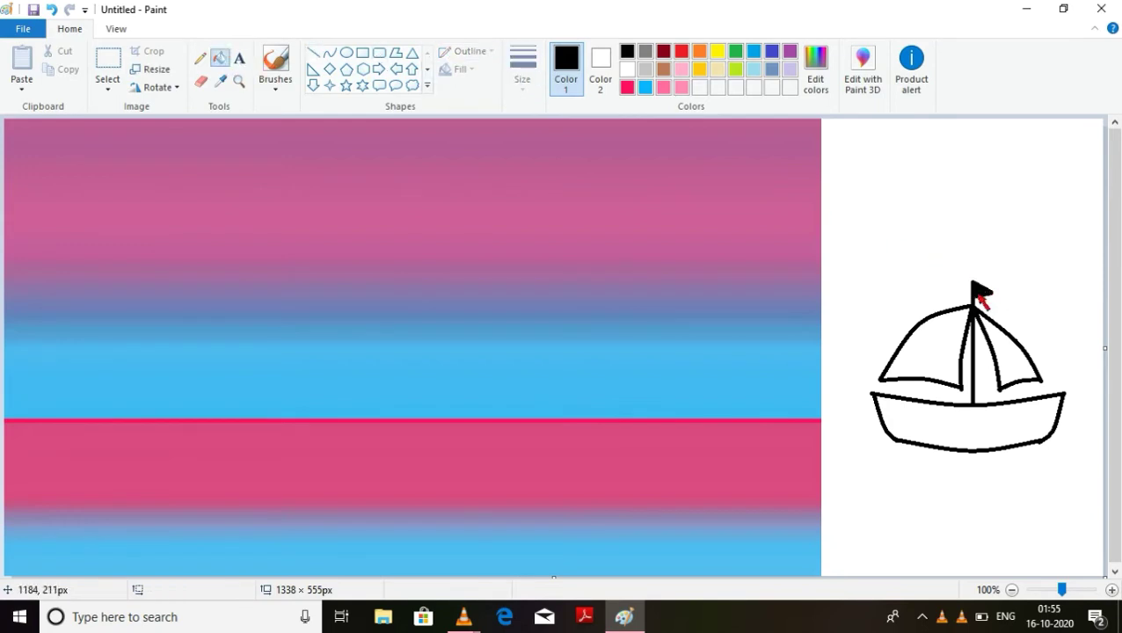
{"action": "left_click", "coordinate": [1011, 362]}
{"action": "left_click", "coordinate": [945, 354]}
{"action": "left_click", "coordinate": [961, 431]}
- Draw a circle of about 148 × 140 px, move it onto the left part of the pink sky and give it a solid white fill
{"action": "left_click", "coordinate": [346, 52]}
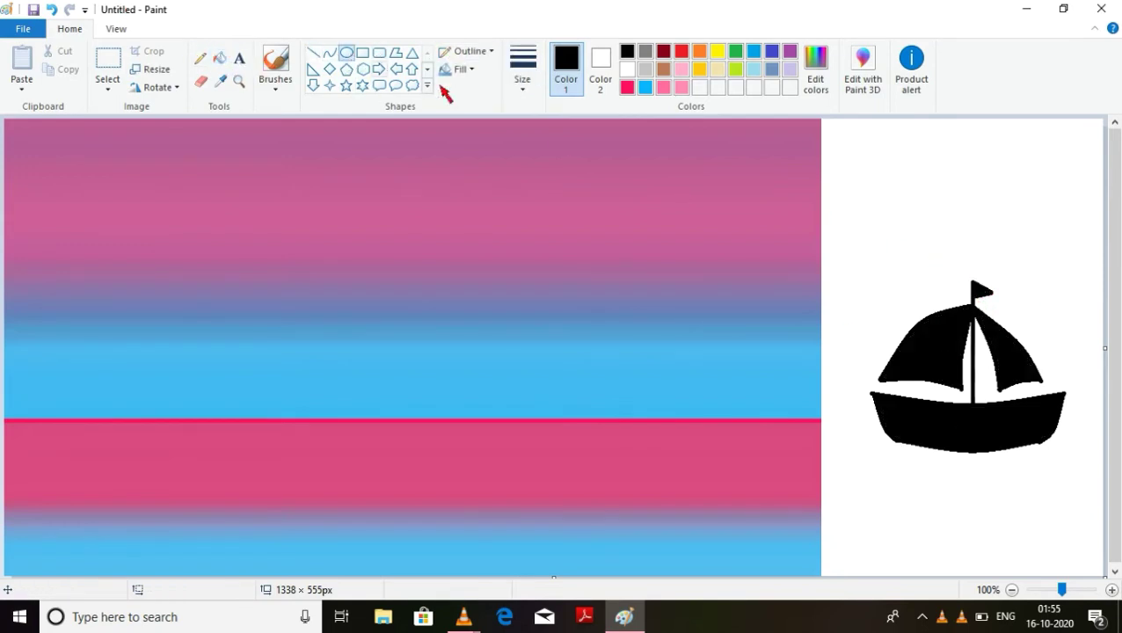
{"action": "left_click_drag", "start_coordinate": [881, 141], "coordinate": [1004, 257]}
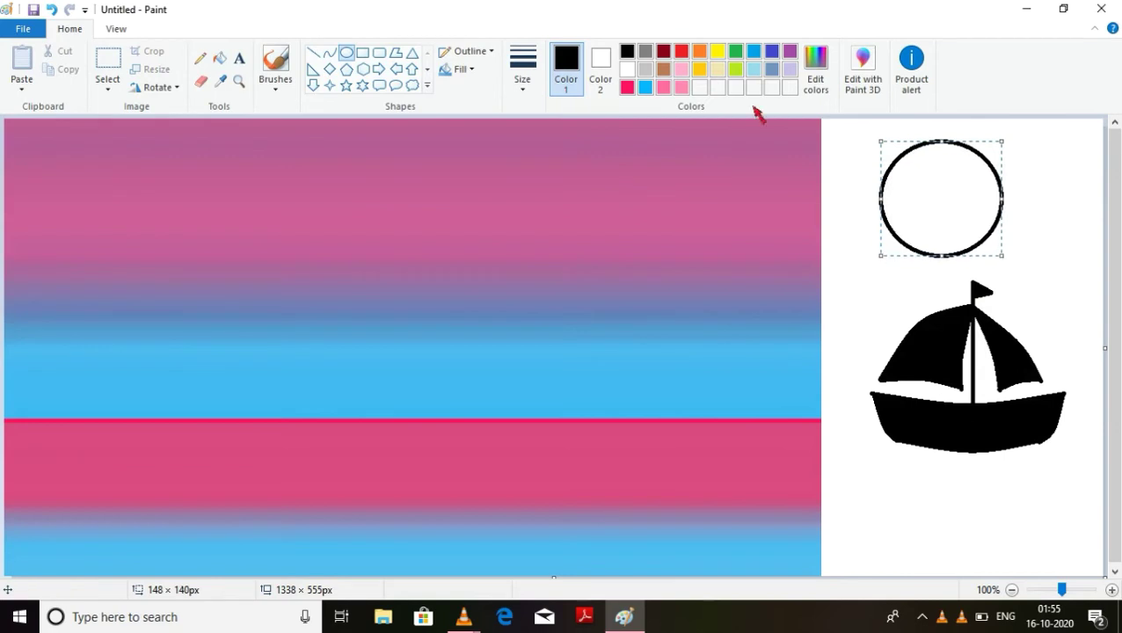
{"action": "left_click_drag", "start_coordinate": [937, 192], "coordinate": [170, 195]}
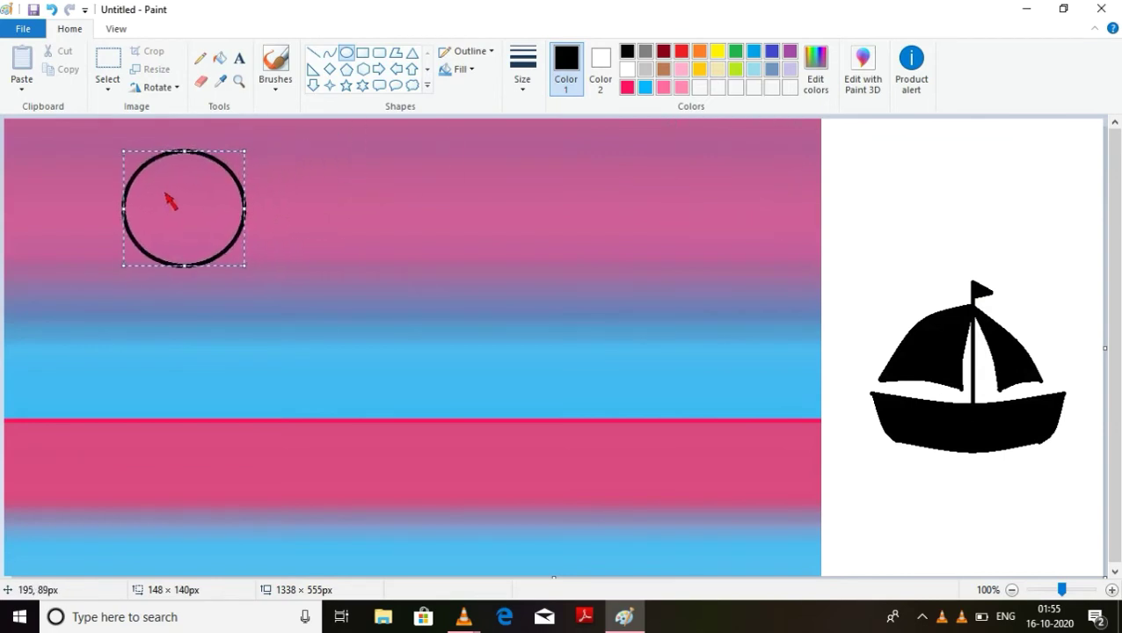
{"action": "left_click", "coordinate": [470, 70]}
{"action": "left_click", "coordinate": [484, 107]}
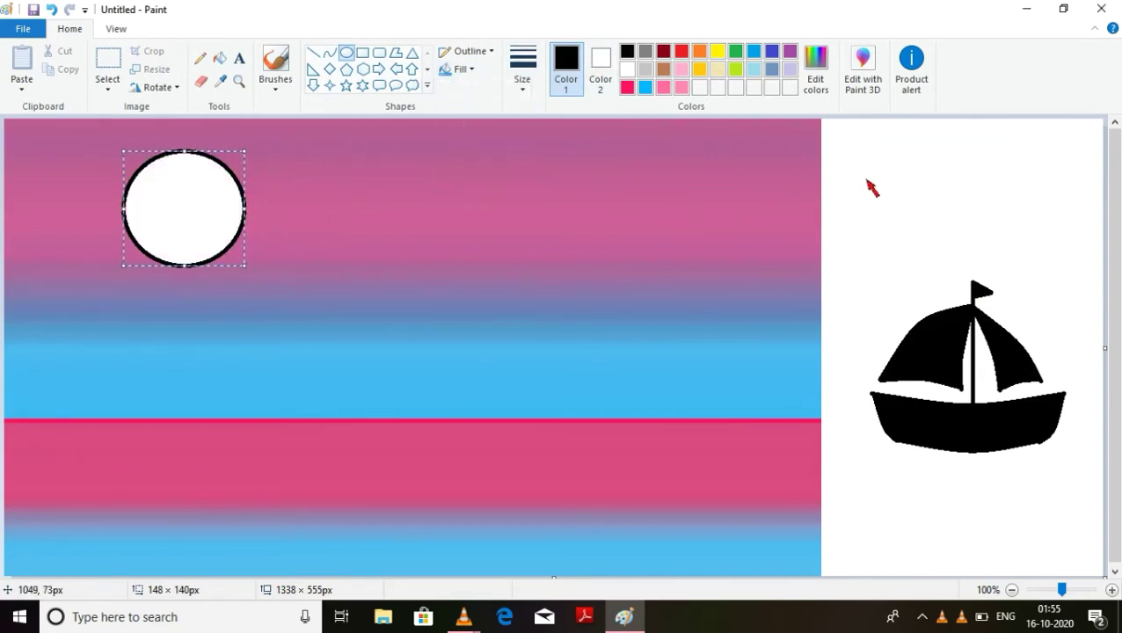
{"action": "left_click", "coordinate": [869, 185]}
- Move the sailboat with a transparent selection onto the sea below the white circle and resize its selection to about 280 × 391 px
{"action": "left_click", "coordinate": [105, 85]}
{"action": "left_click", "coordinate": [153, 236]}
{"action": "left_click", "coordinate": [107, 85]}
{"action": "left_click", "coordinate": [123, 124]}
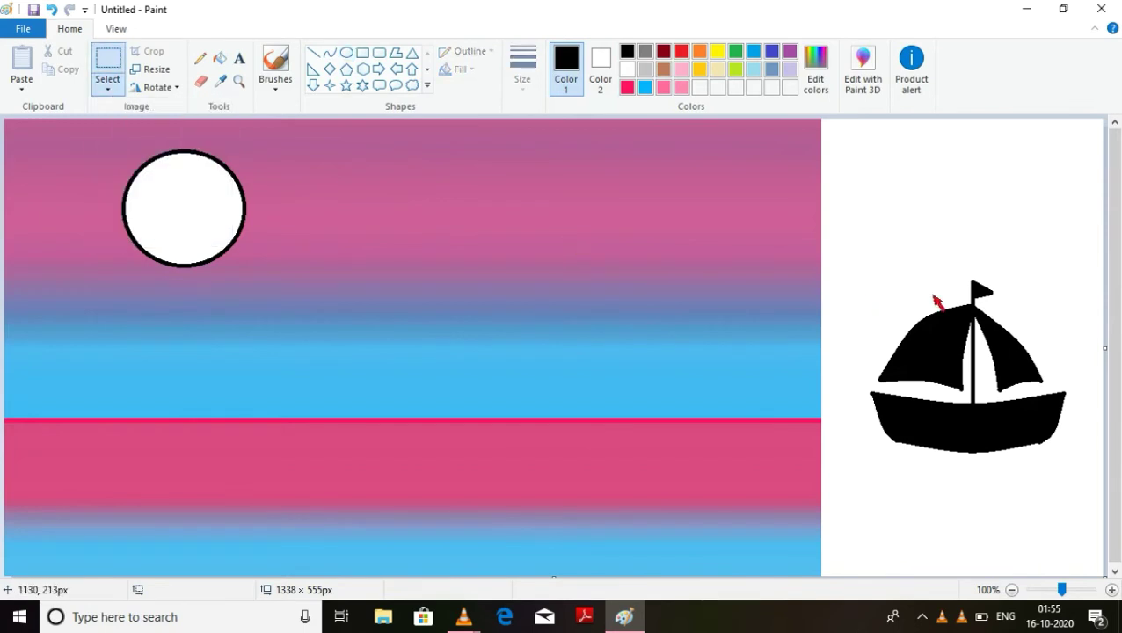
{"action": "left_click_drag", "start_coordinate": [841, 195], "coordinate": [1080, 514]}
{"action": "left_click_drag", "start_coordinate": [700, 325], "coordinate": [187, 378]}
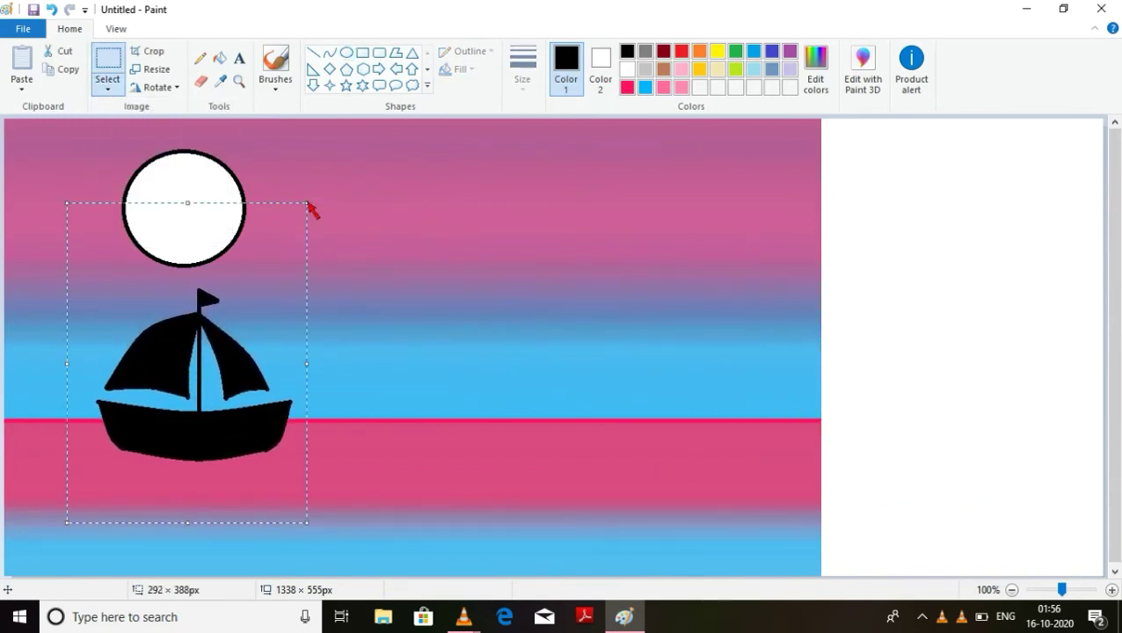
{"action": "left_click_drag", "start_coordinate": [307, 204], "coordinate": [297, 201]}
{"action": "left_click_drag", "start_coordinate": [232, 323], "coordinate": [242, 326]}
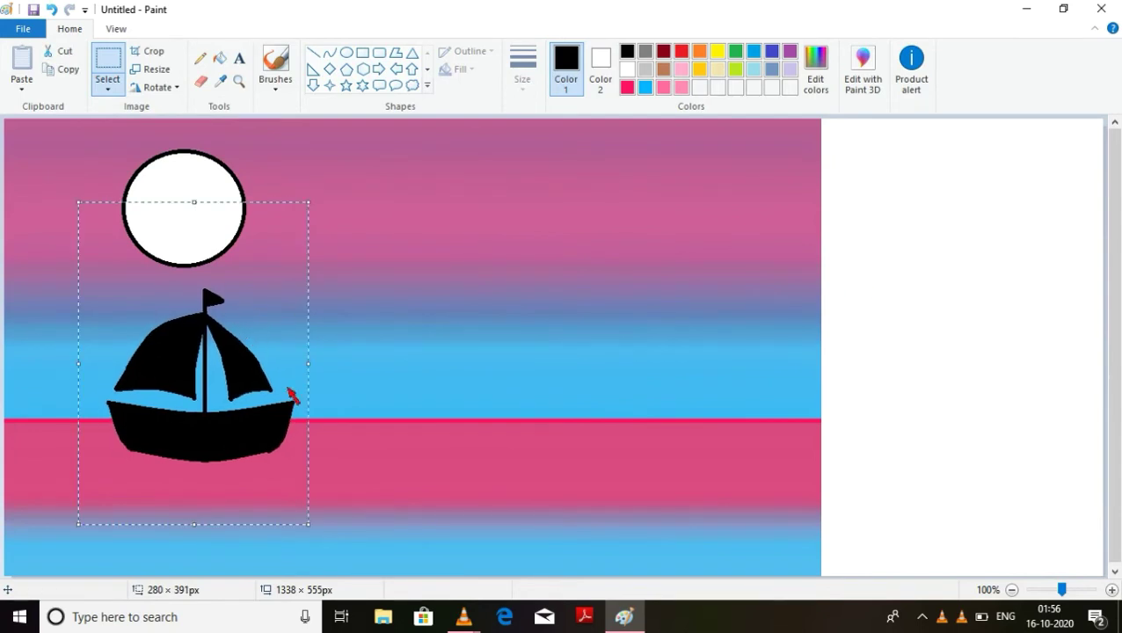
{"action": "key", "text": "ctrl+z"}
{"action": "key", "text": "ctrl+z"}
{"action": "key", "text": "ctrl+z"}
{"action": "key", "text": "ctrl+z"}
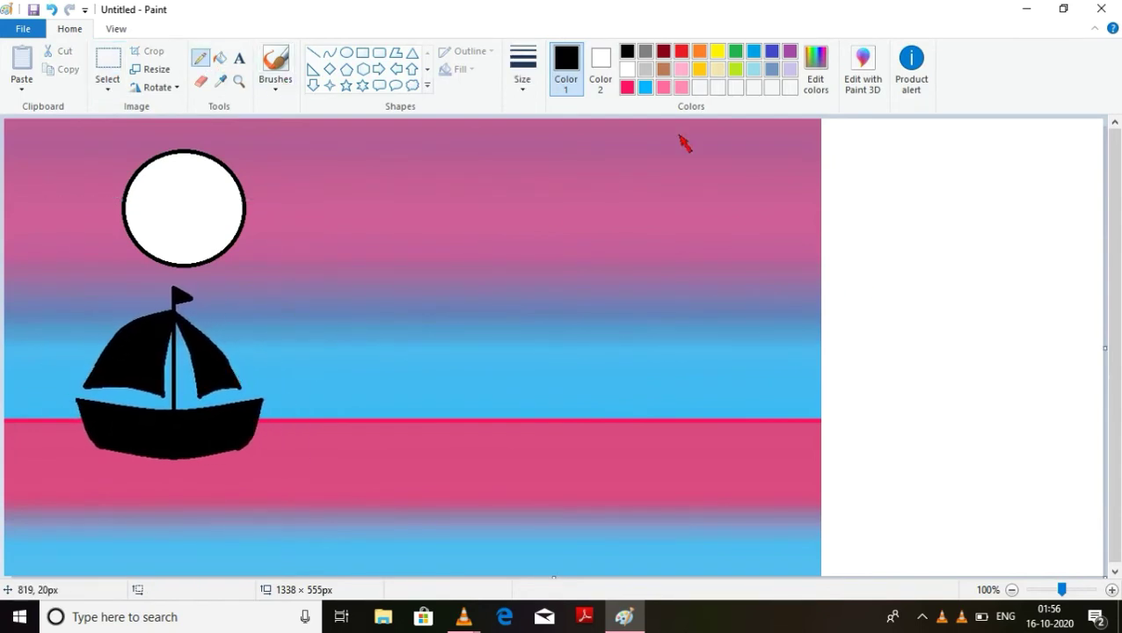
- Outline a spiky clump of grass with a thicker pencil line in the white area and fill it with black
{"action": "left_click", "coordinate": [522, 69]}
{"action": "left_click", "coordinate": [551, 175]}
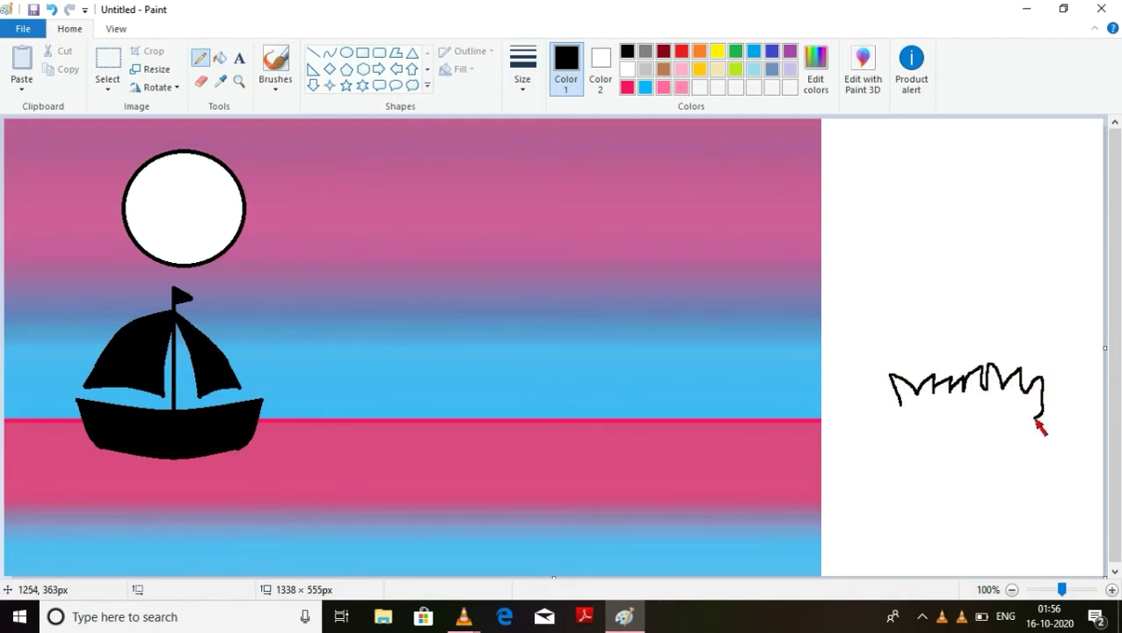
{"action": "left_click_drag", "start_coordinate": [1036, 420], "coordinate": [906, 421]}
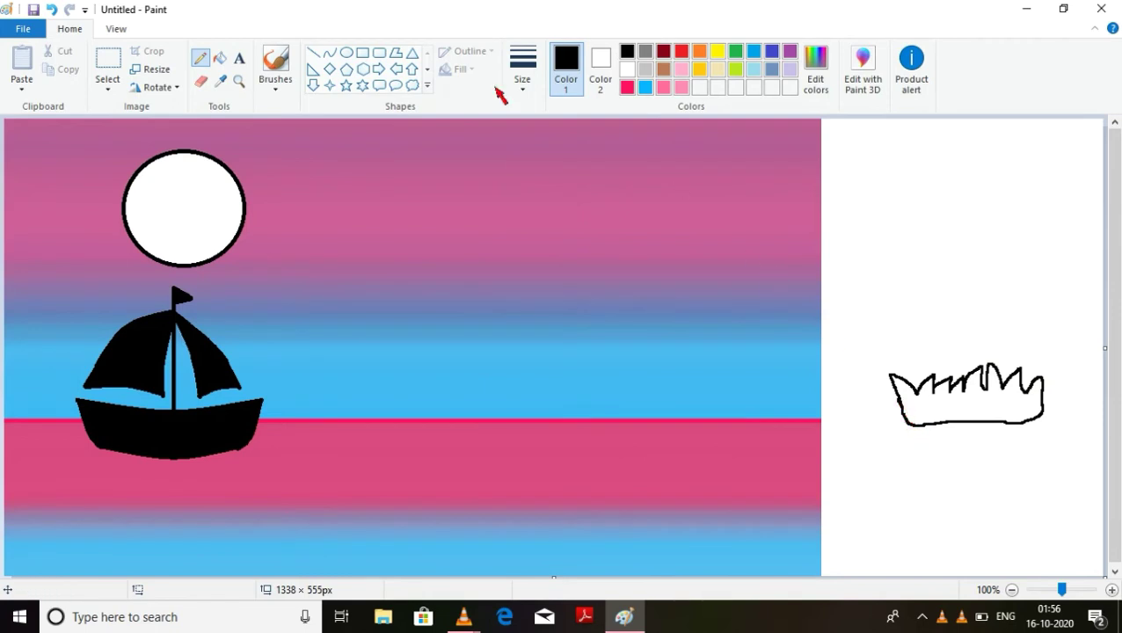
{"action": "left_click", "coordinate": [220, 57]}
{"action": "left_click", "coordinate": [966, 413]}
- Draw the leftmost palm trunk as two bowed curves rising about 202 px from the grass to a shared tip
{"action": "left_click", "coordinate": [330, 53]}
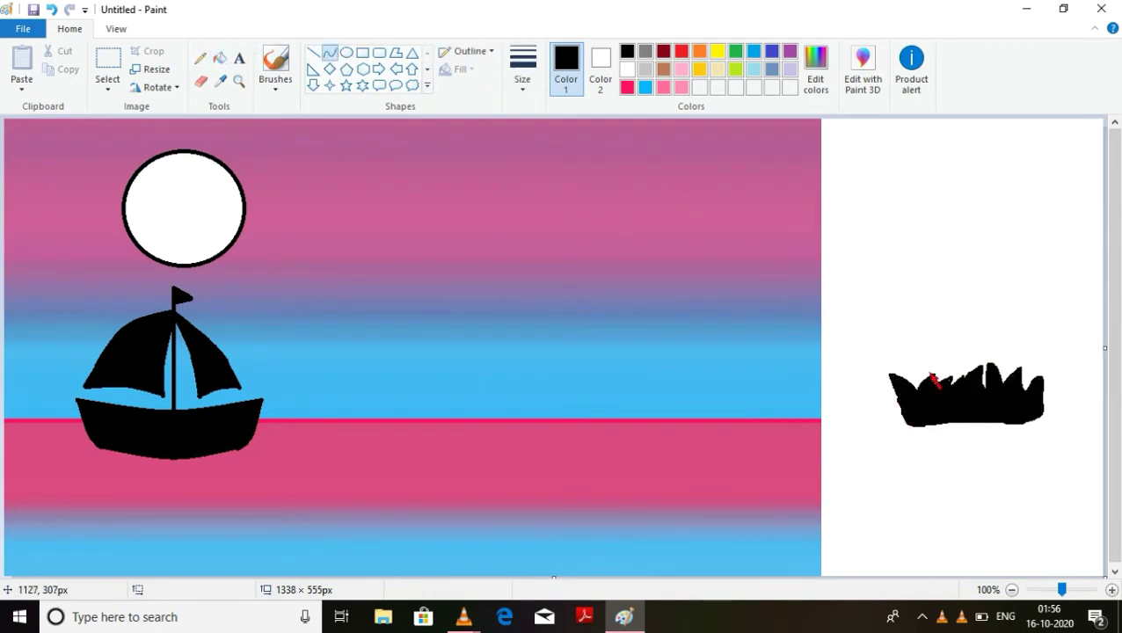
{"action": "left_click_drag", "start_coordinate": [928, 378], "coordinate": [906, 217]}
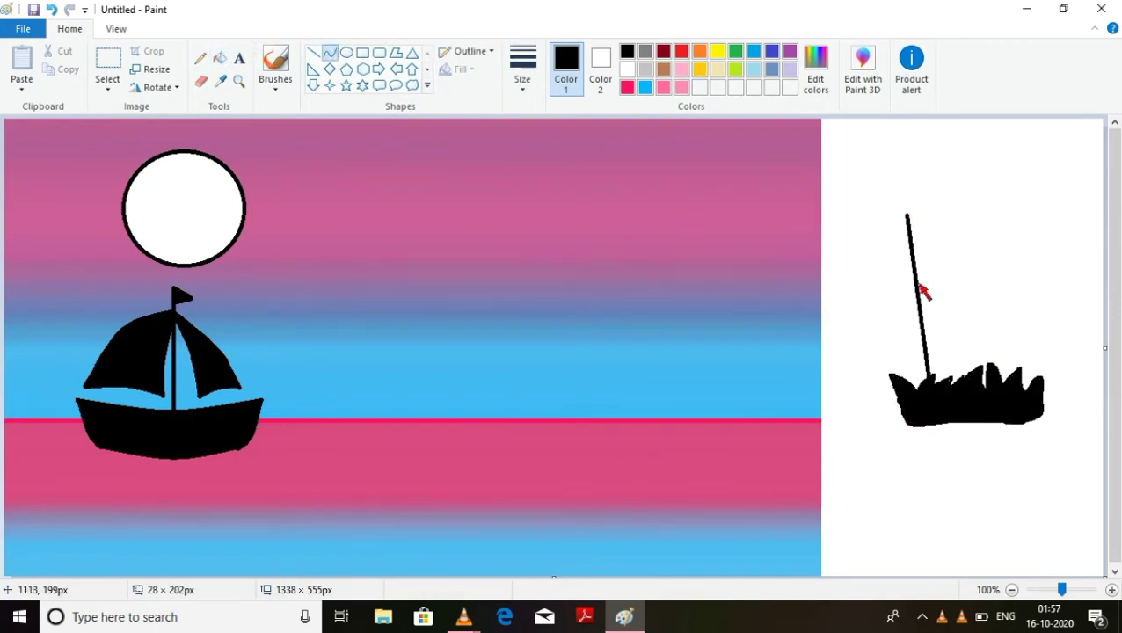
{"action": "left_click_drag", "start_coordinate": [922, 288], "coordinate": [936, 303]}
{"action": "left_click", "coordinate": [330, 53]}
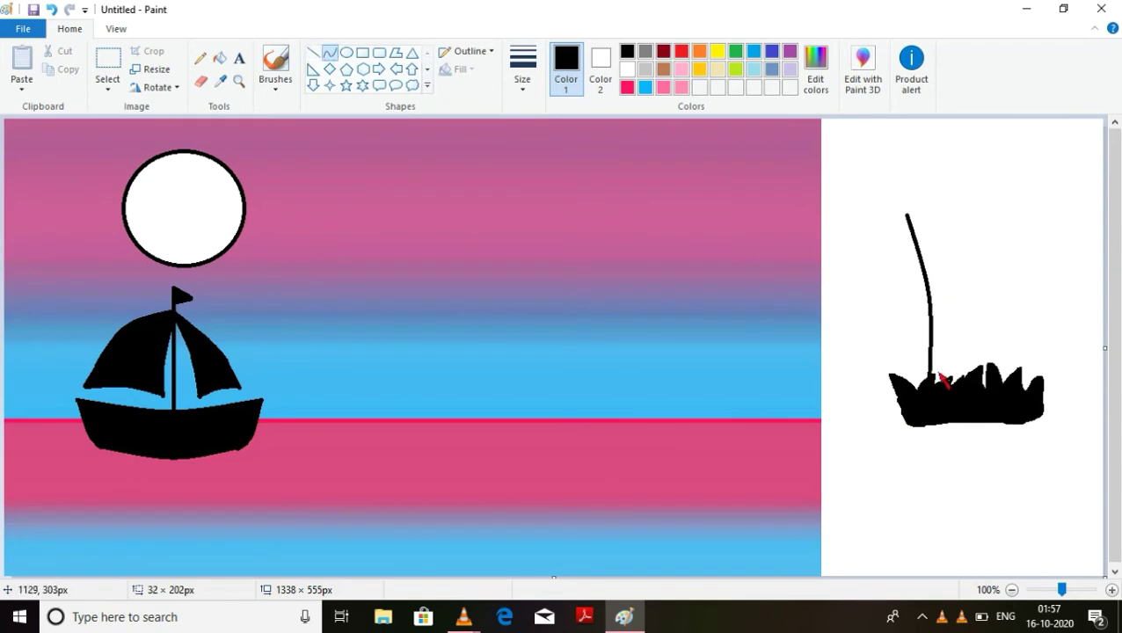
{"action": "mouse_move", "coordinate": [969, 392]}
{"action": "left_mouse_down"}
{"action": "mouse_move", "coordinate": [922, 194]}
{"action": "mouse_move", "coordinate": [907, 215]}
{"action": "left_mouse_up"}
{"action": "mouse_move", "coordinate": [934, 290]}
{"action": "left_mouse_down"}
{"action": "mouse_move", "coordinate": [946, 291]}
{"action": "mouse_move", "coordinate": [963, 218]}
{"action": "mouse_move", "coordinate": [954, 251]}
{"action": "left_mouse_up"}
- Close the second palm trunk with a bowed curve of about 42 × 196 px from its tip down to the grass
{"action": "left_click", "coordinate": [325, 52]}
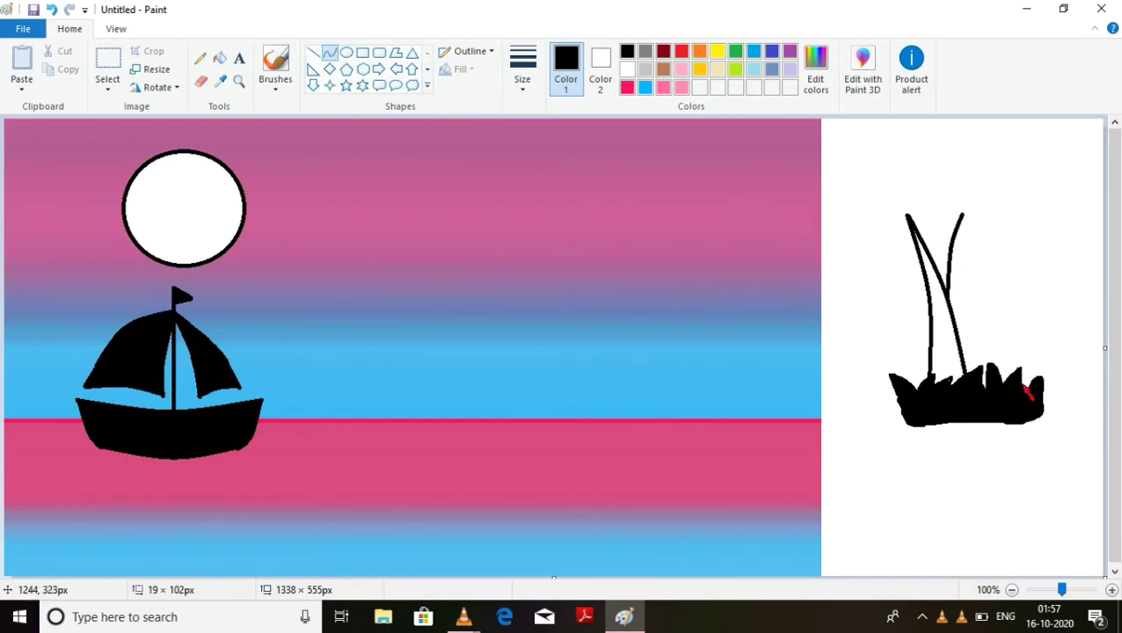
{"action": "left_click_drag", "start_coordinate": [998, 380], "coordinate": [964, 217]}
{"action": "right_click", "coordinate": [978, 295]}
{"action": "key", "text": "Escape"}
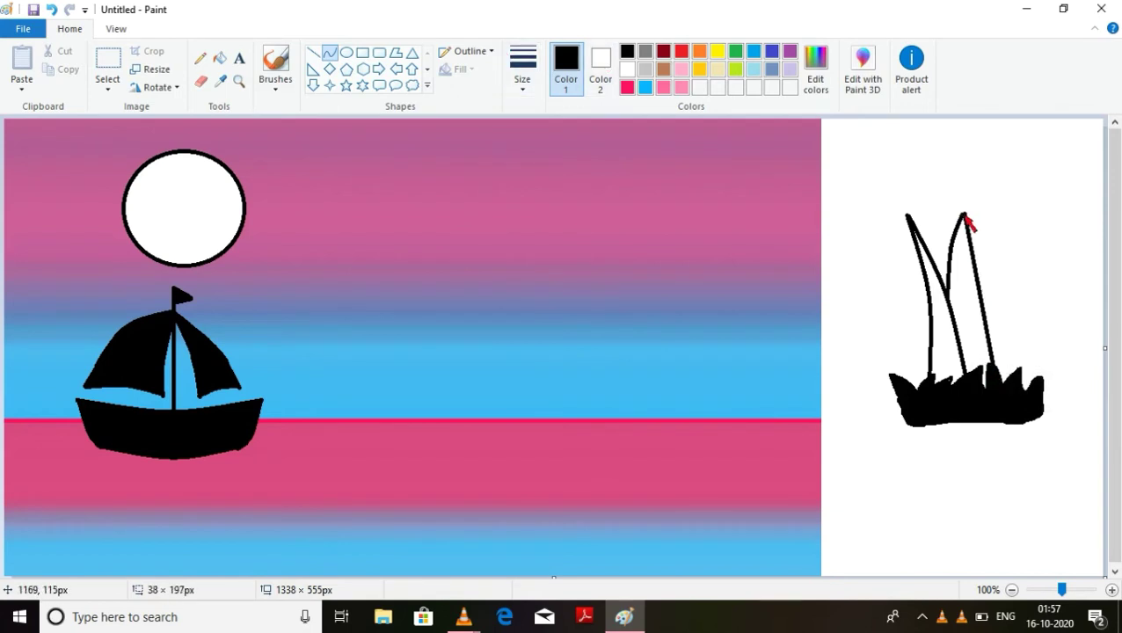
{"action": "left_click_drag", "start_coordinate": [980, 296], "coordinate": [968, 316]}
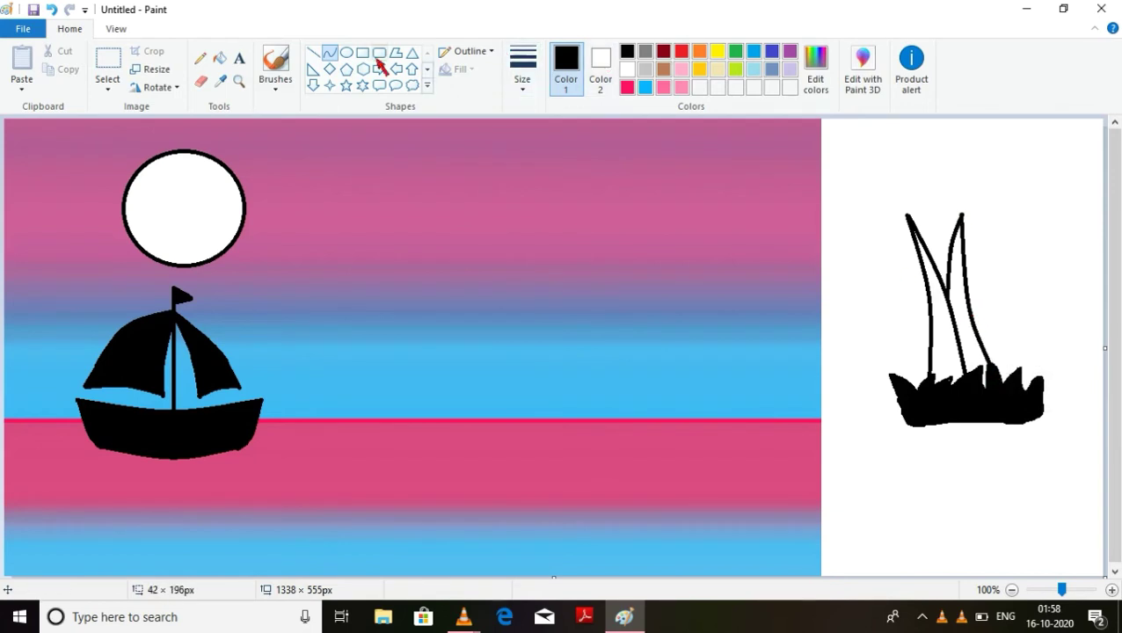
- Draw the third palm trunk with two bowed curves, about 18 × 204 px and 29 × 206 px, meeting at the tip
{"action": "left_click_drag", "start_coordinate": [1018, 387], "coordinate": [1022, 218]}
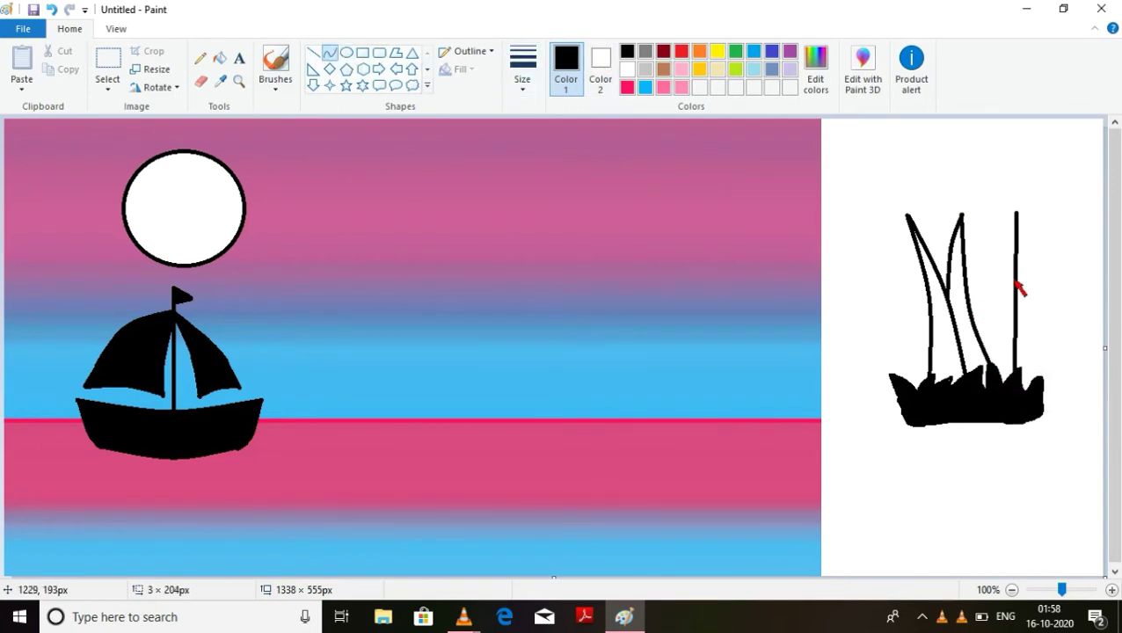
{"action": "left_click_drag", "start_coordinate": [1019, 287], "coordinate": [1006, 295]}
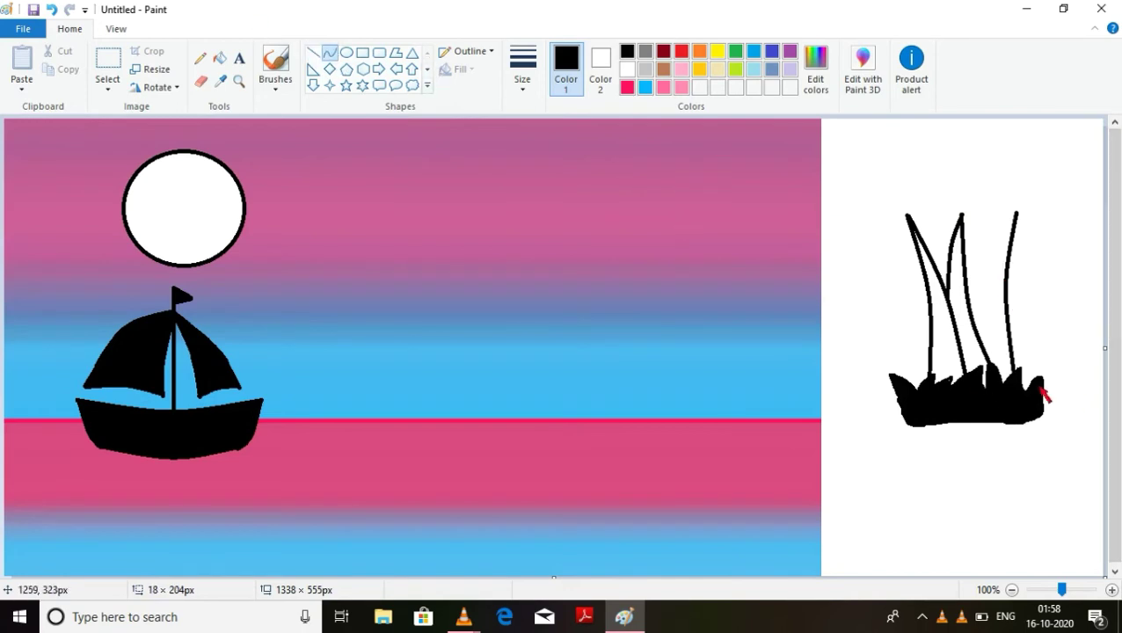
{"action": "left_click_drag", "start_coordinate": [1043, 386], "coordinate": [1018, 216]}
{"action": "left_click_drag", "start_coordinate": [1038, 316], "coordinate": [1023, 315]}
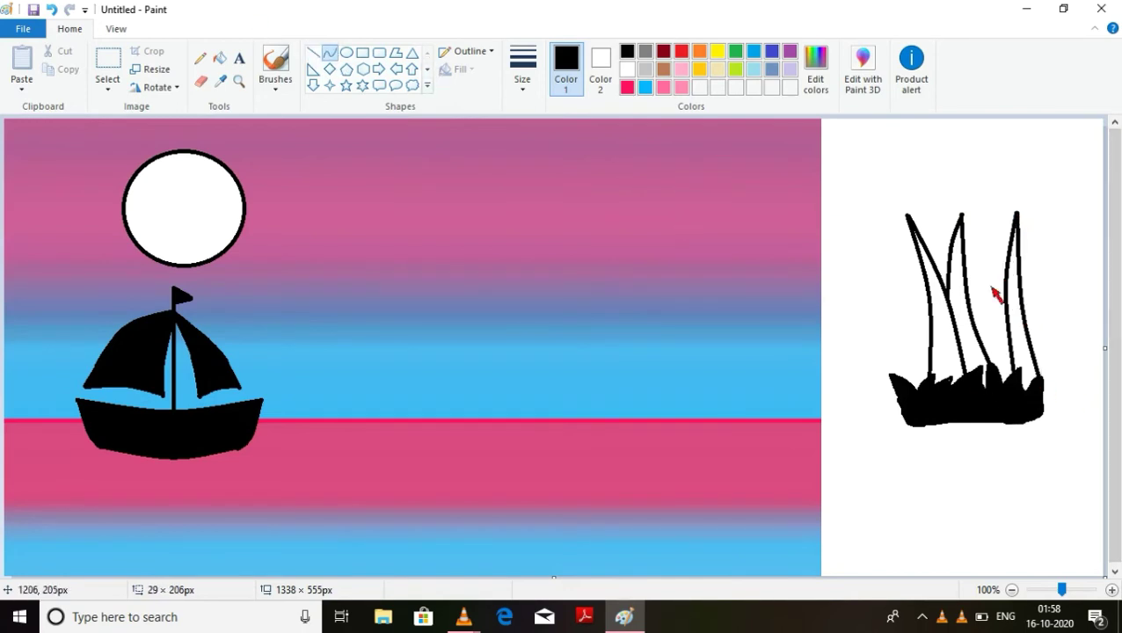
- Set the pencil thickness and move the grass with its three trunks lower in the white area
{"action": "left_click", "coordinate": [200, 58]}
{"action": "left_click", "coordinate": [523, 71]}
{"action": "left_click", "coordinate": [573, 174]}
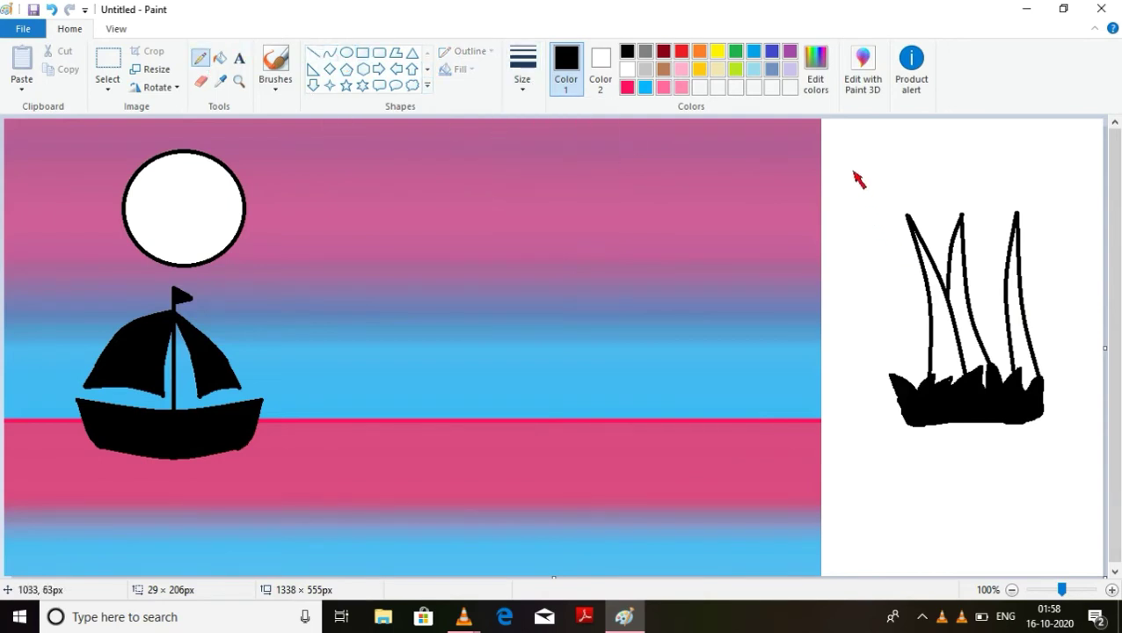
{"action": "left_click", "coordinate": [108, 62]}
{"action": "left_click_drag", "start_coordinate": [845, 179], "coordinate": [1099, 541]}
{"action": "left_click_drag", "start_coordinate": [998, 374], "coordinate": [1025, 501]}
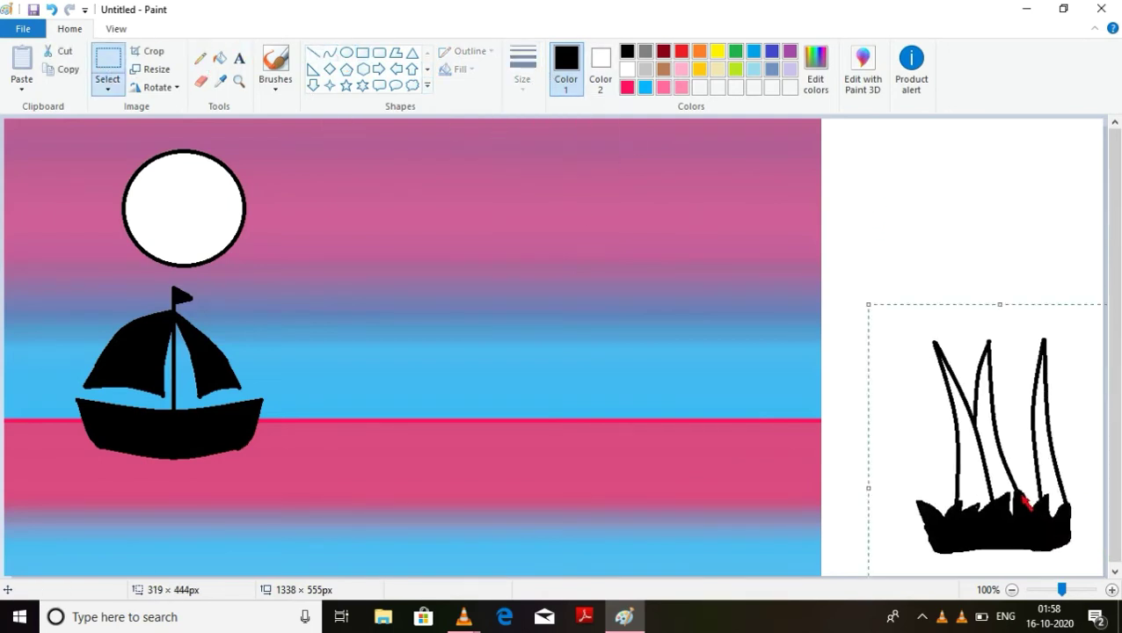
- Draw a curved palm leaf with a jagged lower edge above the trunks and fill it with black
{"action": "left_click", "coordinate": [200, 58]}
{"action": "left_click_drag", "start_coordinate": [885, 248], "coordinate": [957, 201]}
{"action": "mouse_move", "coordinate": [900, 262]}
{"action": "left_mouse_down"}
{"action": "mouse_move", "coordinate": [957, 222]}
{"action": "mouse_move", "coordinate": [958, 203]}
{"action": "left_mouse_up"}
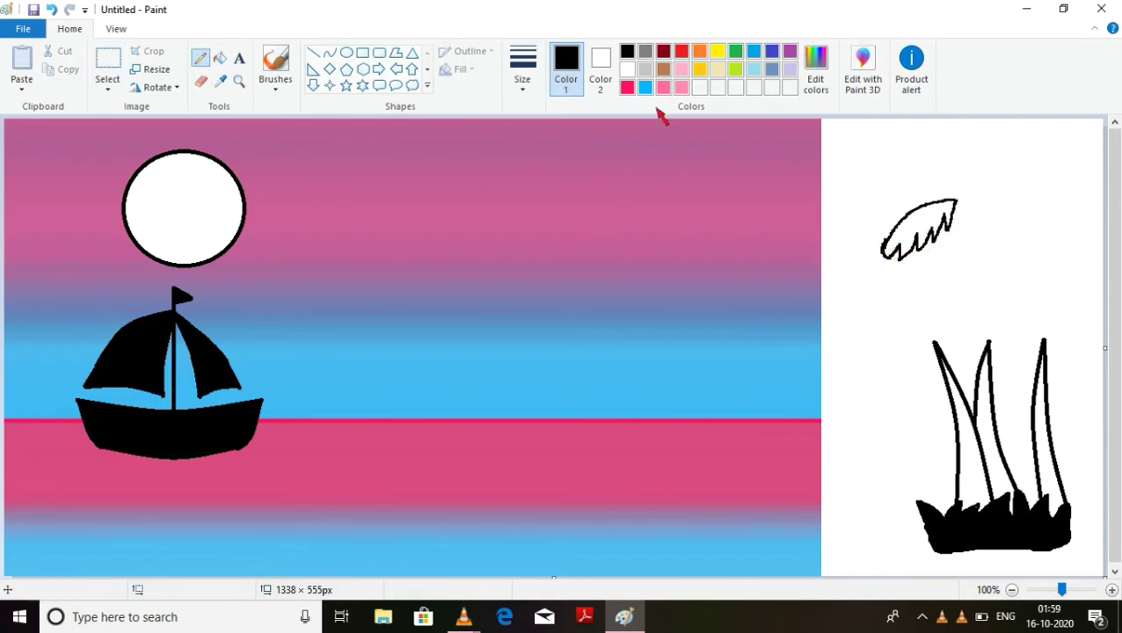
{"action": "left_click", "coordinate": [220, 58]}
{"action": "left_click", "coordinate": [934, 227]}
- Move the black leaf onto the tip of the leftmost trunk and copy it
{"action": "left_click", "coordinate": [107, 64]}
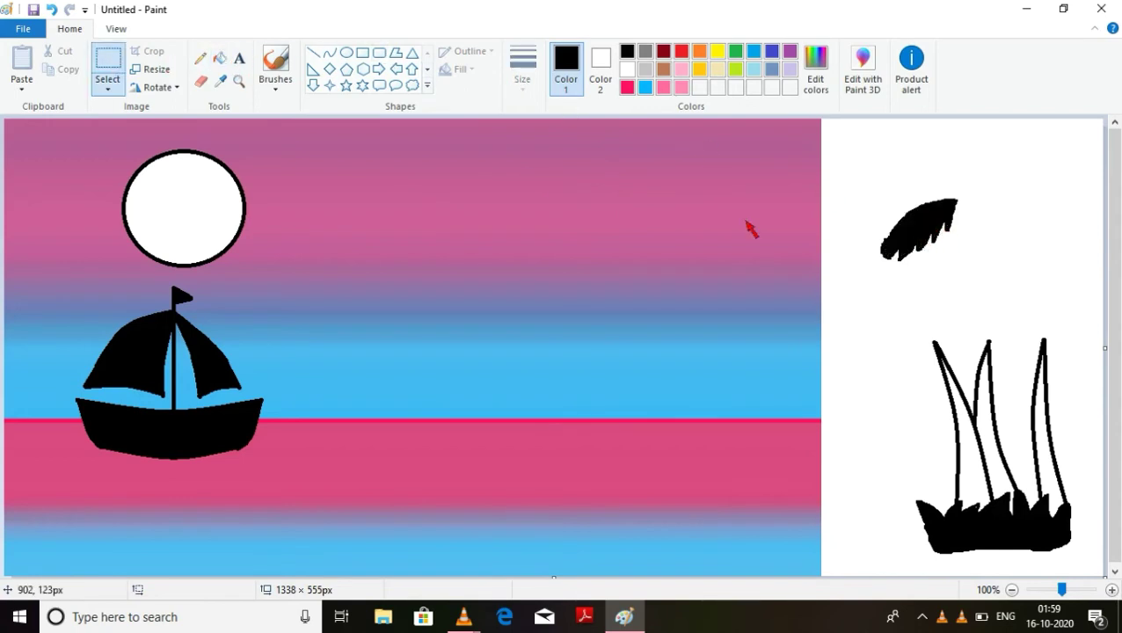
{"action": "mouse_move", "coordinate": [854, 171]}
{"action": "left_mouse_down"}
{"action": "mouse_move", "coordinate": [959, 281]}
{"action": "mouse_move", "coordinate": [897, 350]}
{"action": "mouse_move", "coordinate": [905, 396]}
{"action": "left_mouse_up"}
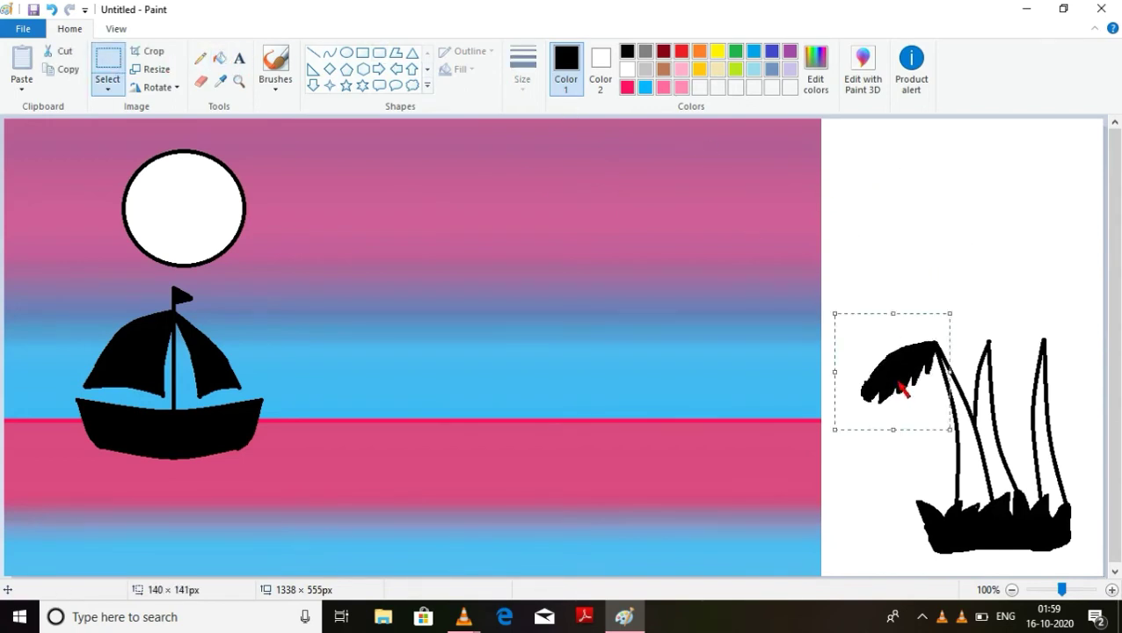
{"action": "right_click", "coordinate": [897, 380]}
{"action": "left_click", "coordinate": [929, 406]}
- Paste two copies of the leaf, placing one on the second trunk's tip and one on the third's
{"action": "right_click", "coordinate": [909, 277]}
{"action": "left_click", "coordinate": [945, 319]}
{"action": "left_click_drag", "start_coordinate": [48, 145], "coordinate": [929, 339]}
{"action": "right_click", "coordinate": [976, 352]}
{"action": "left_click", "coordinate": [1011, 395]}
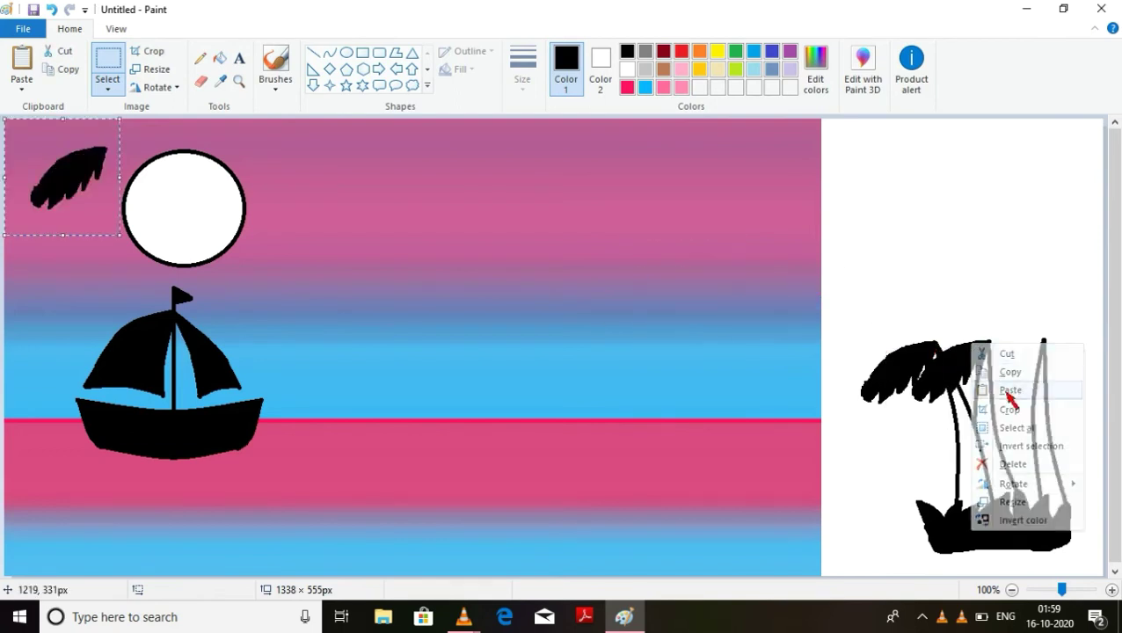
{"action": "left_click_drag", "start_coordinate": [83, 175], "coordinate": [1024, 364]}
- Paste another leaf into the upper right corner of the white area and flip it horizontally
{"action": "right_click", "coordinate": [1024, 363]}
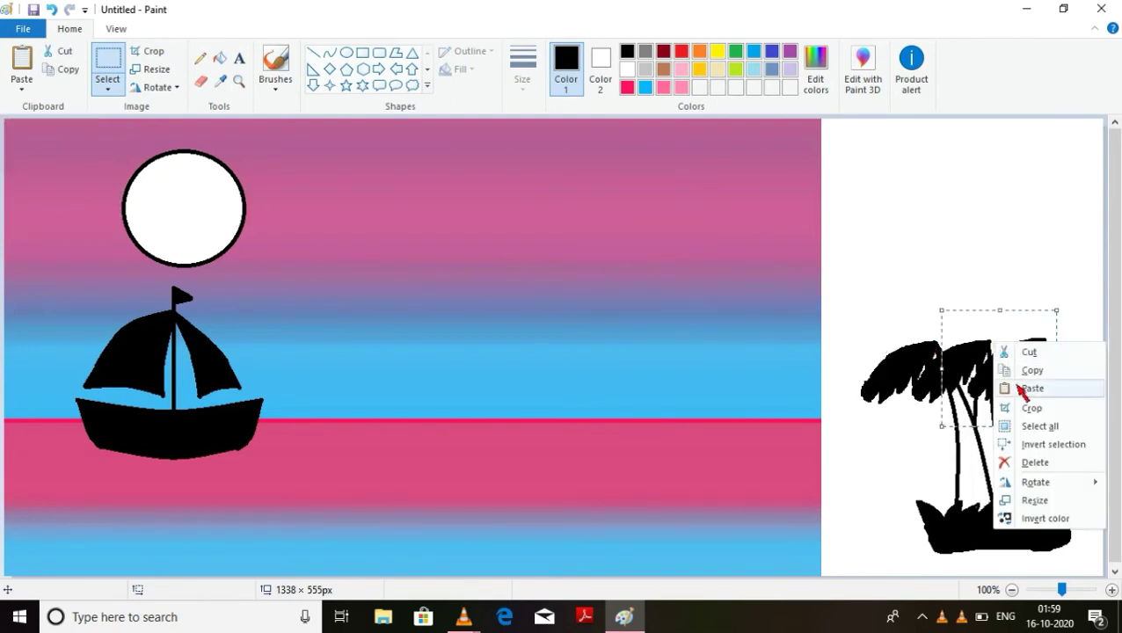
{"action": "left_click", "coordinate": [1020, 388]}
{"action": "left_click_drag", "start_coordinate": [50, 176], "coordinate": [1057, 163]}
{"action": "right_click", "coordinate": [924, 255]}
{"action": "mouse_move", "coordinate": [965, 400]}
{"action": "left_click", "coordinate": [871, 468]}
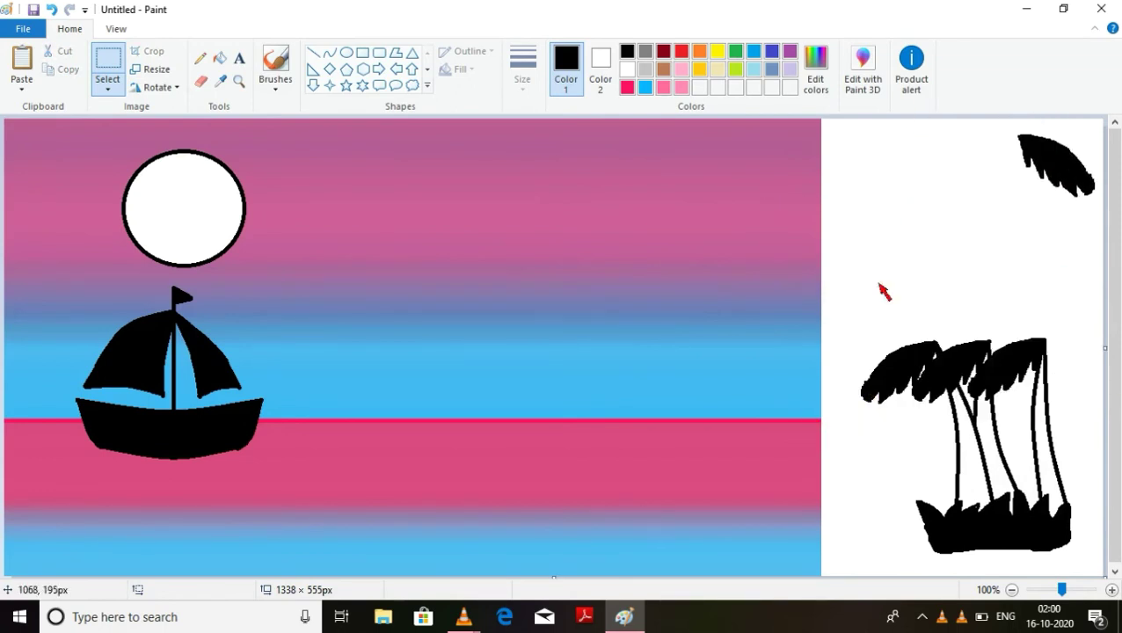
- Move the palm group up and to the left, and attach the mirrored leaf to the right side of the third trunk's tip
{"action": "left_click_drag", "start_coordinate": [847, 291], "coordinate": [1087, 567]}
{"action": "left_click_drag", "start_coordinate": [953, 435], "coordinate": [914, 350]}
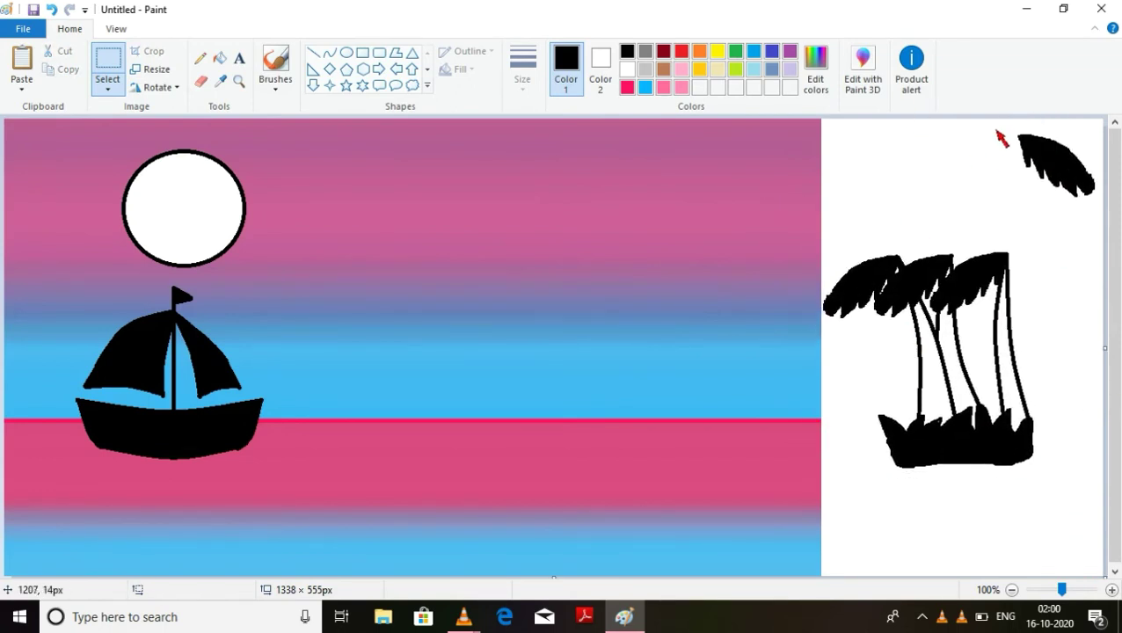
{"action": "mouse_move", "coordinate": [992, 123]}
{"action": "left_mouse_down"}
{"action": "mouse_move", "coordinate": [1084, 195]}
{"action": "mouse_move", "coordinate": [1081, 301]}
{"action": "mouse_move", "coordinate": [1071, 318]}
{"action": "mouse_move", "coordinate": [1063, 308]}
{"action": "left_mouse_up"}
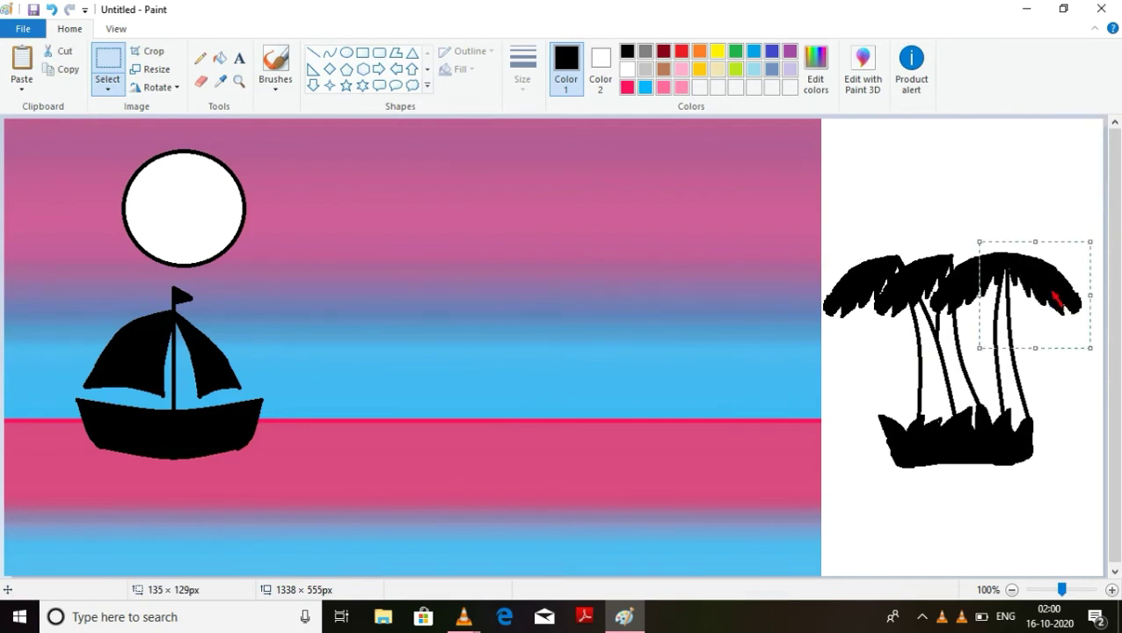
- Copy the mirrored leaf and paste a duplicate into the white space above the palms
{"action": "right_click", "coordinate": [1049, 289]}
{"action": "left_click", "coordinate": [1012, 317]}
{"action": "right_click", "coordinate": [1049, 197]}
{"action": "left_click", "coordinate": [953, 245]}
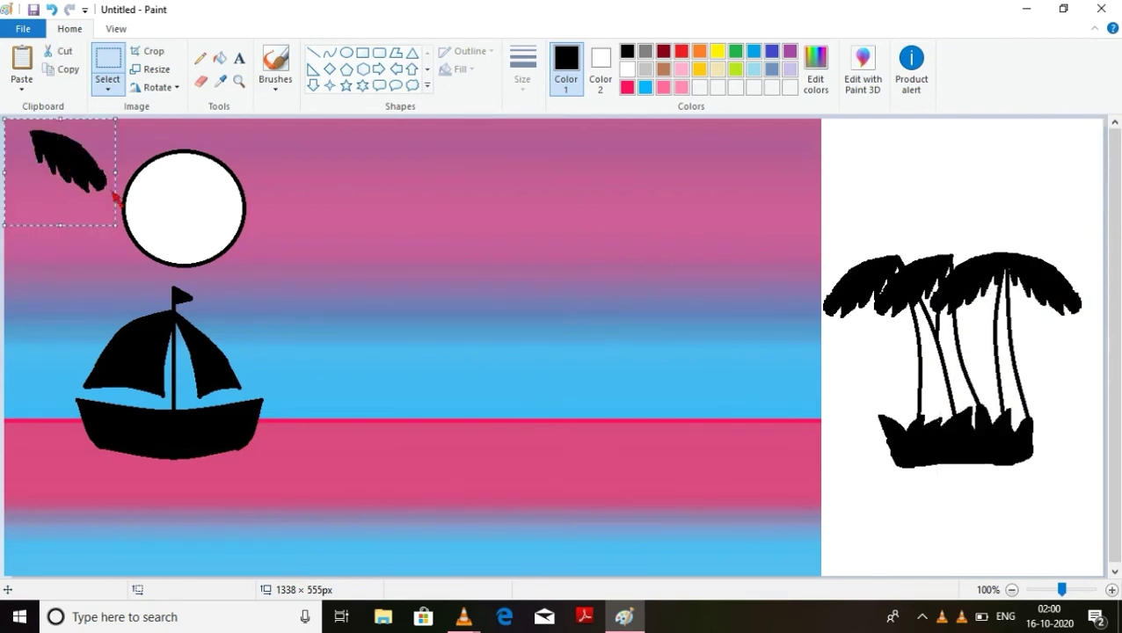
{"action": "left_click_drag", "start_coordinate": [114, 198], "coordinate": [971, 249]}
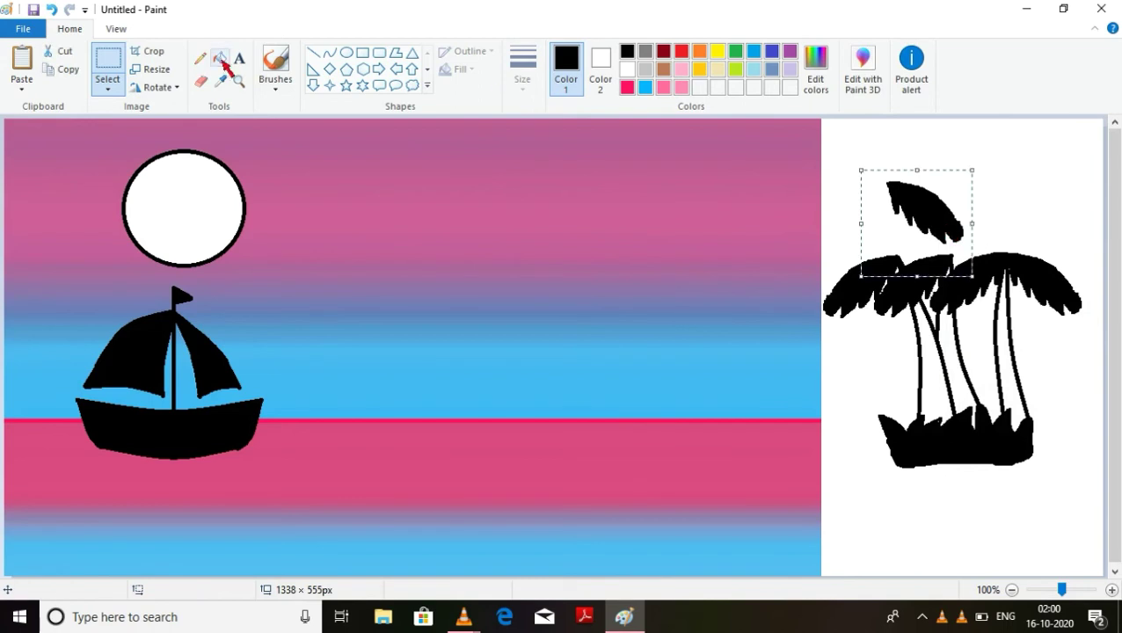
- Fill the palm trunks with black
{"action": "left_click", "coordinate": [220, 58]}
{"action": "left_click", "coordinate": [939, 408]}
{"action": "left_click", "coordinate": [960, 387]}
{"action": "left_click", "coordinate": [1009, 392]}
- Attach the mirrored leaf to the second trunk's tip and paste another copy of it onto the first trunk's tip
{"action": "left_click", "coordinate": [108, 61]}
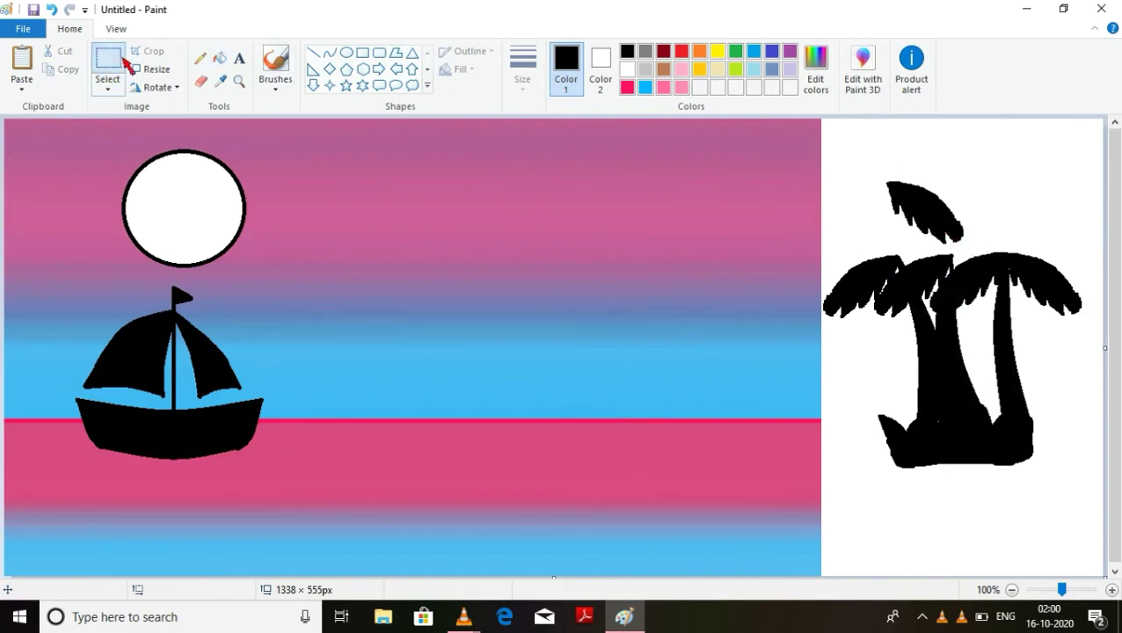
{"action": "left_click_drag", "start_coordinate": [860, 167], "coordinate": [983, 246]}
{"action": "left_click_drag", "start_coordinate": [925, 199], "coordinate": [989, 272]}
{"action": "right_click", "coordinate": [982, 267]}
{"action": "left_click", "coordinate": [1015, 312]}
{"action": "left_click_drag", "start_coordinate": [26, 176], "coordinate": [908, 305]}
{"action": "left_click", "coordinate": [915, 213]}
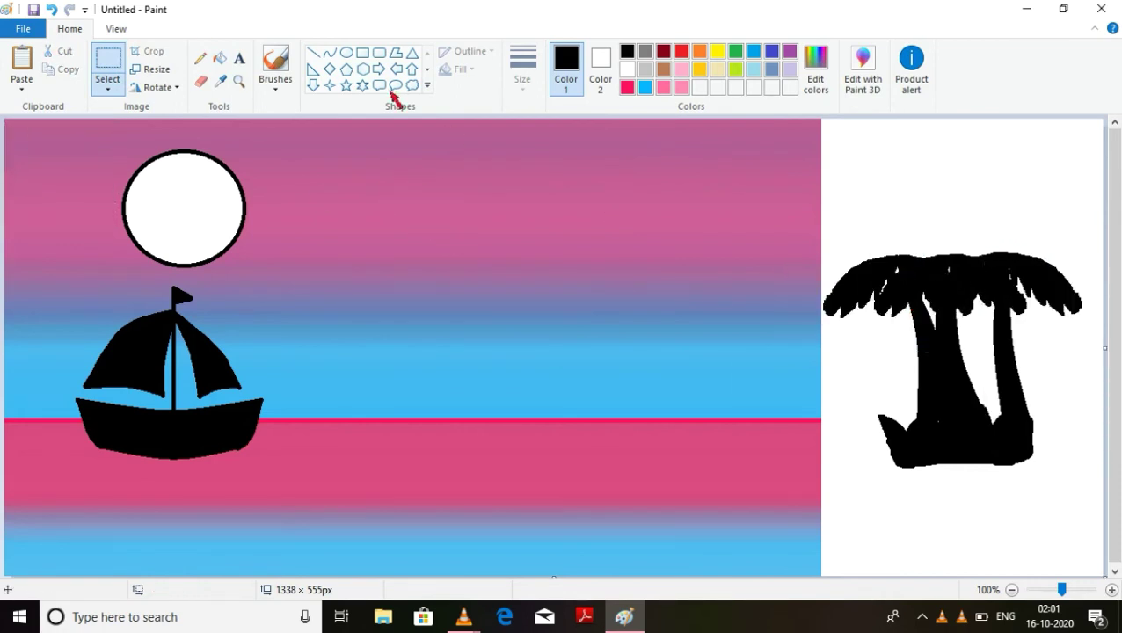
{"action": "left_click", "coordinate": [200, 58]}
{"action": "left_click_drag", "start_coordinate": [931, 193], "coordinate": [981, 147]}
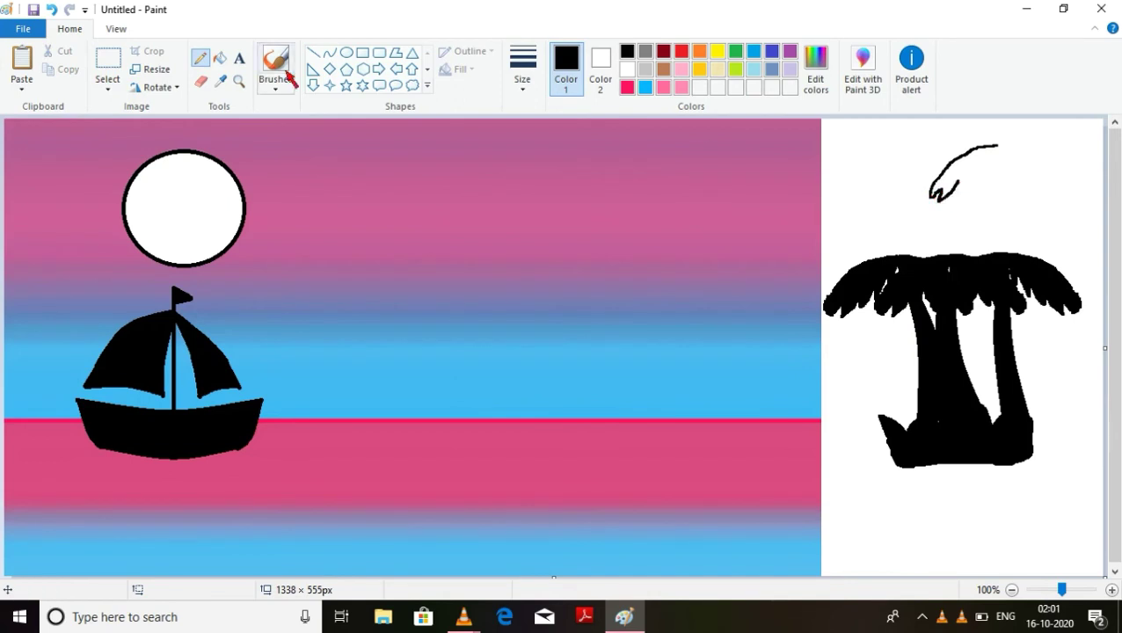
{"action": "left_click", "coordinate": [107, 61]}
{"action": "mouse_move", "coordinate": [916, 139]}
{"action": "left_mouse_down"}
{"action": "mouse_move", "coordinate": [1081, 253]}
{"action": "mouse_move", "coordinate": [1028, 216]}
{"action": "left_mouse_up"}
{"action": "right_click", "coordinate": [967, 167]}
{"action": "left_click", "coordinate": [1008, 287]}
- Draw a small upward-pointing leaf with a jagged lower edge above the palms and fill it with black
{"action": "left_click", "coordinate": [203, 58]}
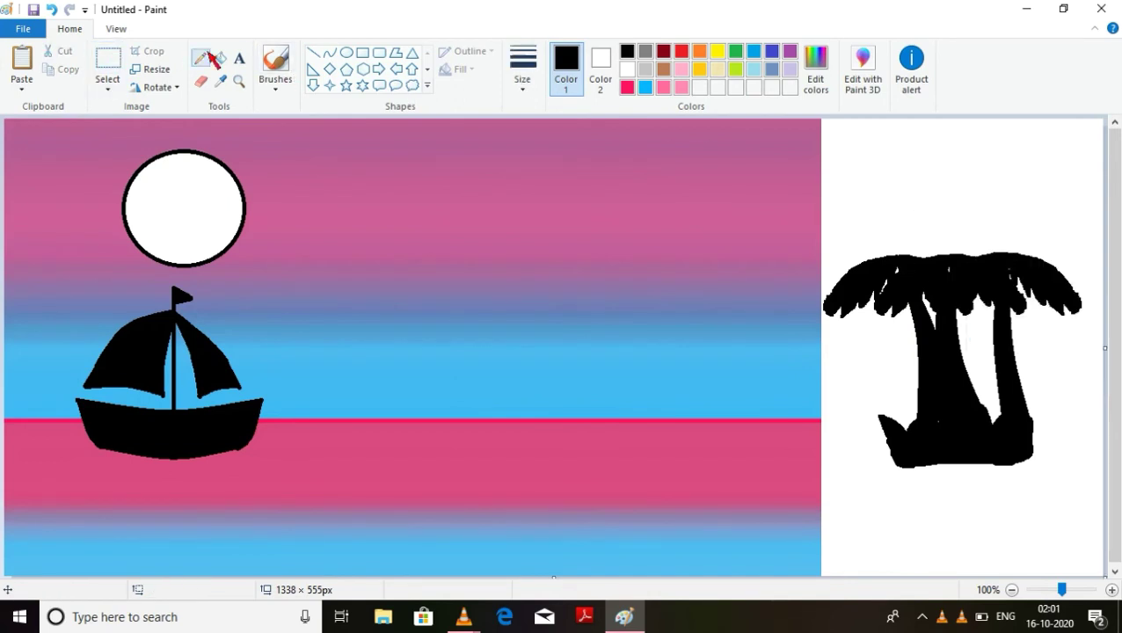
{"action": "mouse_move", "coordinate": [921, 189]}
{"action": "left_mouse_down"}
{"action": "mouse_move", "coordinate": [968, 151]}
{"action": "mouse_move", "coordinate": [996, 149]}
{"action": "mouse_move", "coordinate": [988, 171]}
{"action": "mouse_move", "coordinate": [943, 196]}
{"action": "left_mouse_up"}
{"action": "left_click", "coordinate": [220, 58]}
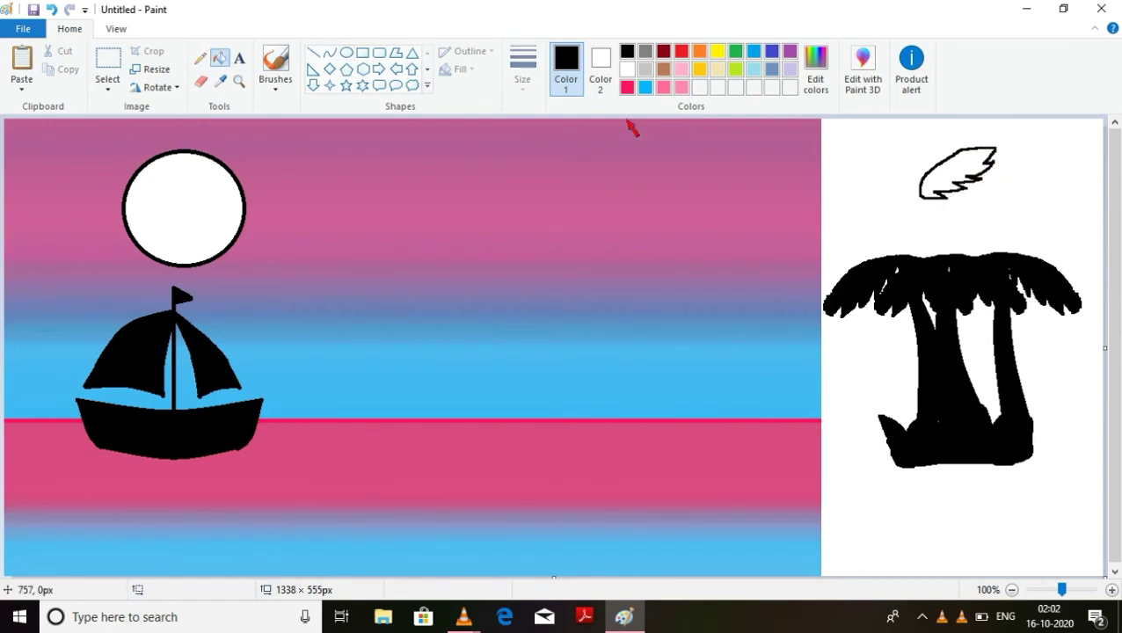
{"action": "left_click", "coordinate": [958, 175]}
- Select an area of about 172 × 109 px around the new leaf, move it down onto the leftmost palm's crown and copy it
{"action": "left_click", "coordinate": [108, 60]}
{"action": "left_click_drag", "start_coordinate": [894, 144], "coordinate": [1042, 236]}
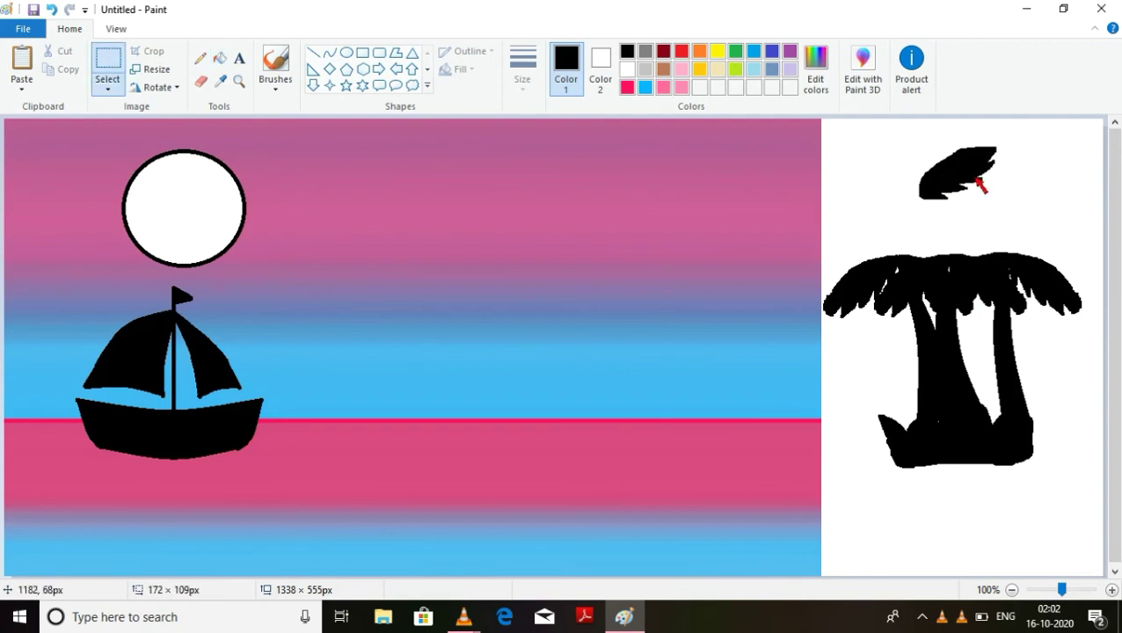
{"action": "left_click_drag", "start_coordinate": [977, 178], "coordinate": [965, 232]}
{"action": "right_click", "coordinate": [965, 232]}
{"action": "left_click", "coordinate": [905, 171]}
- Paste a copy of the upward-pointing leaf and place it on the rightmost palm's crown, pointing up and right
{"action": "right_click", "coordinate": [899, 162]}
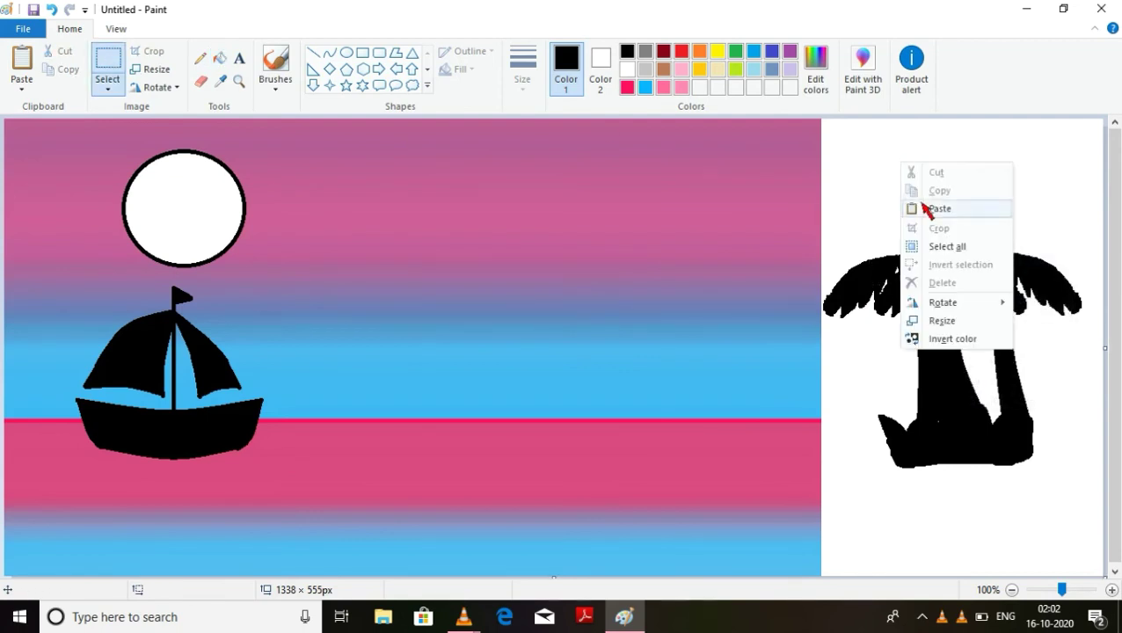
{"action": "left_click", "coordinate": [922, 209]}
{"action": "left_click_drag", "start_coordinate": [794, 211], "coordinate": [1023, 231]}
- Paste another copy of the upward leaf, flip it horizontally and attach it to the leftmost palm's crown, pointing up and left
{"action": "right_click", "coordinate": [1018, 224]}
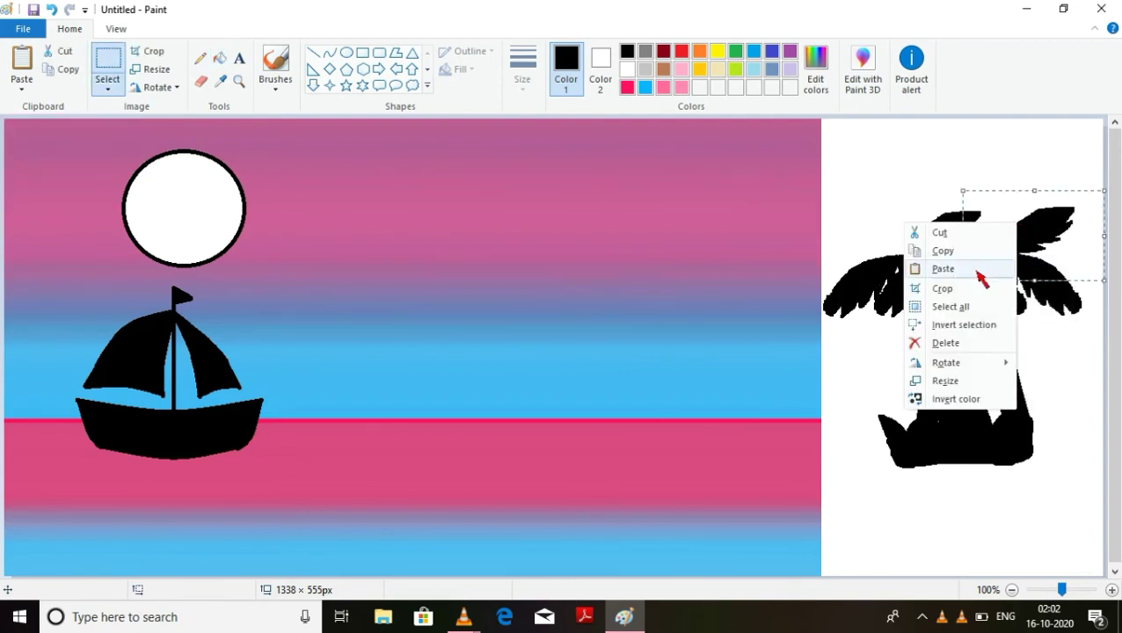
{"action": "left_click", "coordinate": [977, 268]}
{"action": "left_click_drag", "start_coordinate": [111, 147], "coordinate": [890, 232]}
{"action": "right_click", "coordinate": [935, 154]}
{"action": "mouse_move", "coordinate": [962, 303]}
{"action": "left_click", "coordinate": [897, 379]}
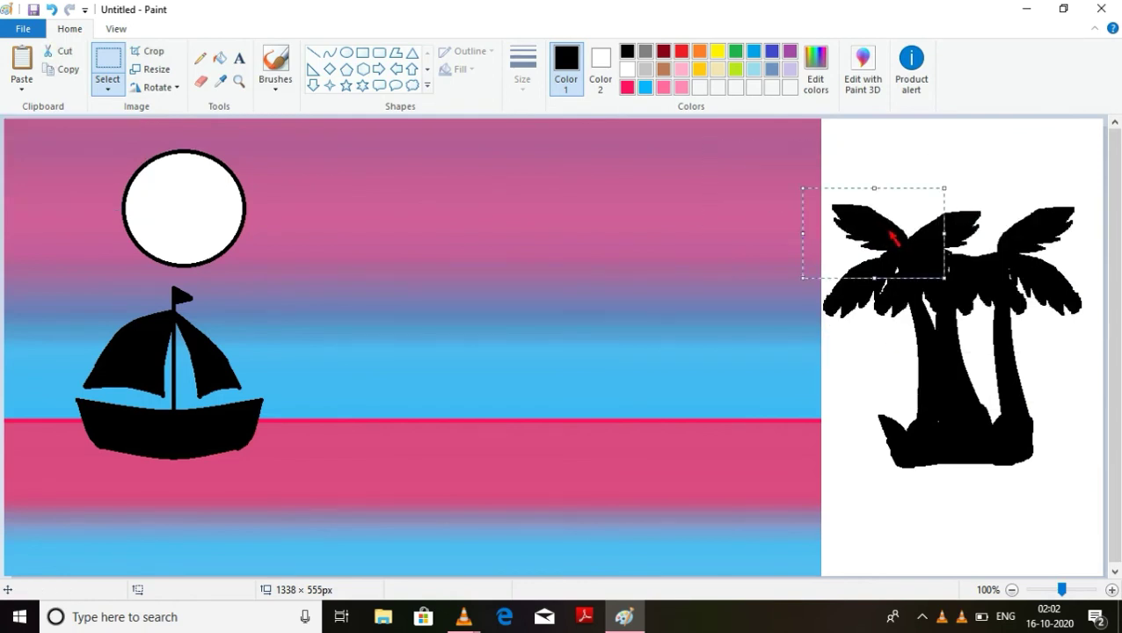
- Add another upward leaf pointing up and left to the rightmost palm's crown, then deselect it
{"action": "right_click", "coordinate": [905, 203]}
{"action": "left_click", "coordinate": [919, 226]}
{"action": "key", "text": "ctrl+v"}
{"action": "left_click_drag", "start_coordinate": [88, 193], "coordinate": [994, 237]}
{"action": "right_click", "coordinate": [967, 195]}
{"action": "mouse_move", "coordinate": [1001, 327]}
{"action": "left_click", "coordinate": [894, 381]}
{"action": "left_click", "coordinate": [1009, 159]}
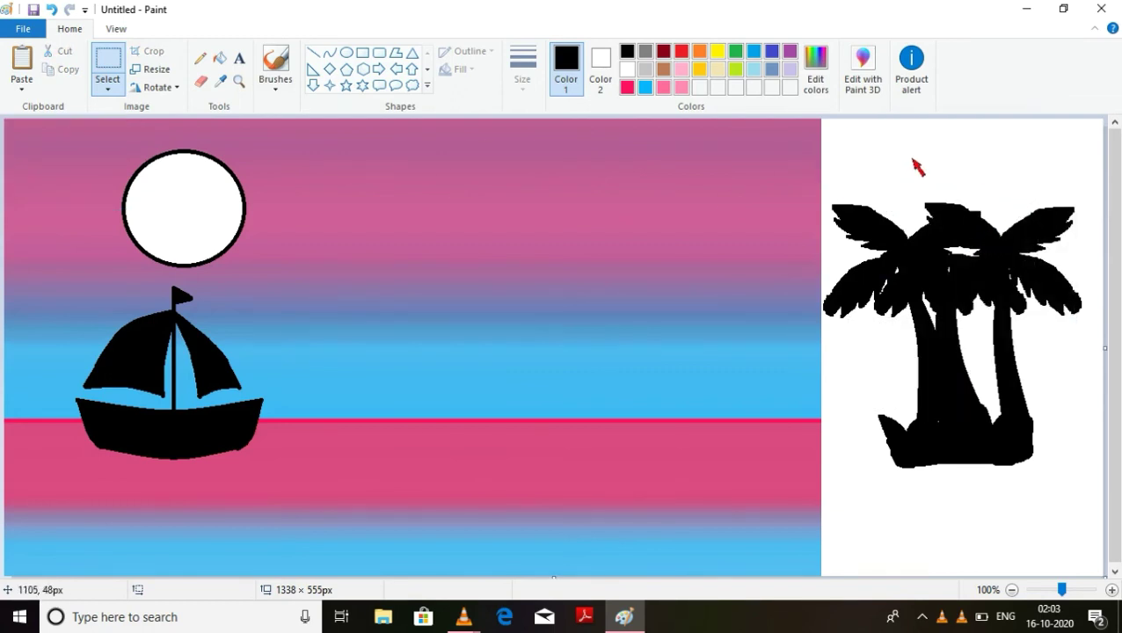
- Select the whole palm group and move it onto the right part of the sky-and-sea scene
{"action": "mouse_move", "coordinate": [831, 182]}
{"action": "left_mouse_down"}
{"action": "mouse_move", "coordinate": [1087, 468]}
{"action": "mouse_move", "coordinate": [1083, 488]}
{"action": "left_mouse_up"}
{"action": "mouse_move", "coordinate": [1036, 401]}
{"action": "left_mouse_down"}
{"action": "mouse_move", "coordinate": [854, 381]}
{"action": "mouse_move", "coordinate": [756, 417]}
{"action": "mouse_move", "coordinate": [733, 402]}
{"action": "left_mouse_up"}
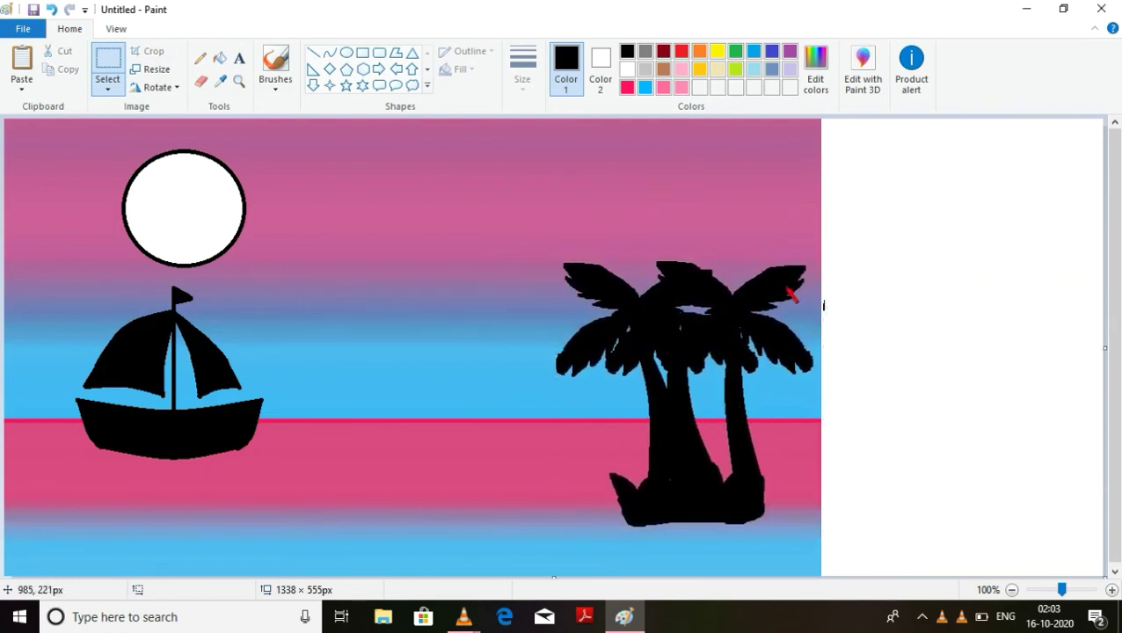
- Scatter small white star dots across the sky with a thicker Pencil
{"action": "left_click", "coordinate": [200, 58]}
{"action": "left_click", "coordinate": [523, 71]}
{"action": "left_click", "coordinate": [546, 185]}
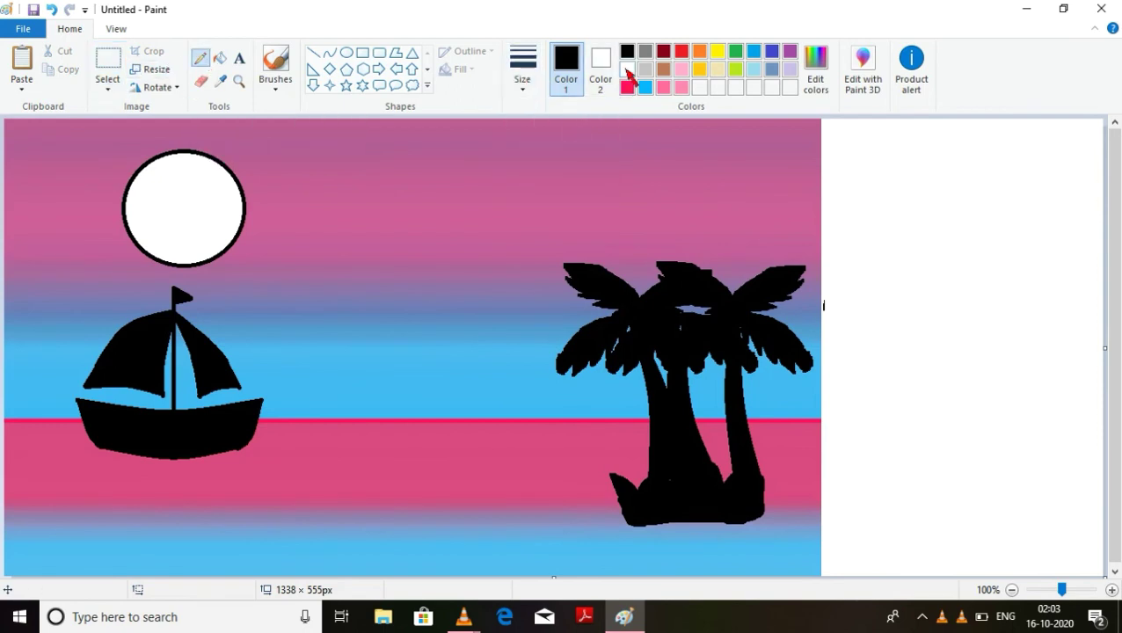
{"action": "left_click", "coordinate": [627, 68]}
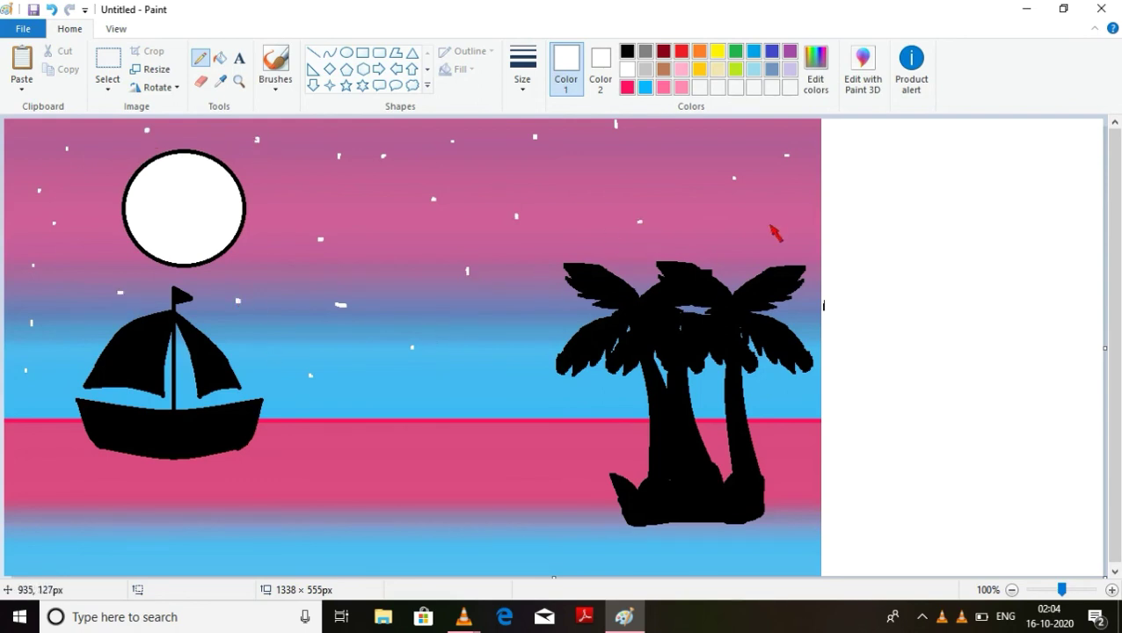
- Add a white dot in the middle of the sky and draw crossing white lines over it as an X-shaped star
{"action": "left_click", "coordinate": [313, 53]}
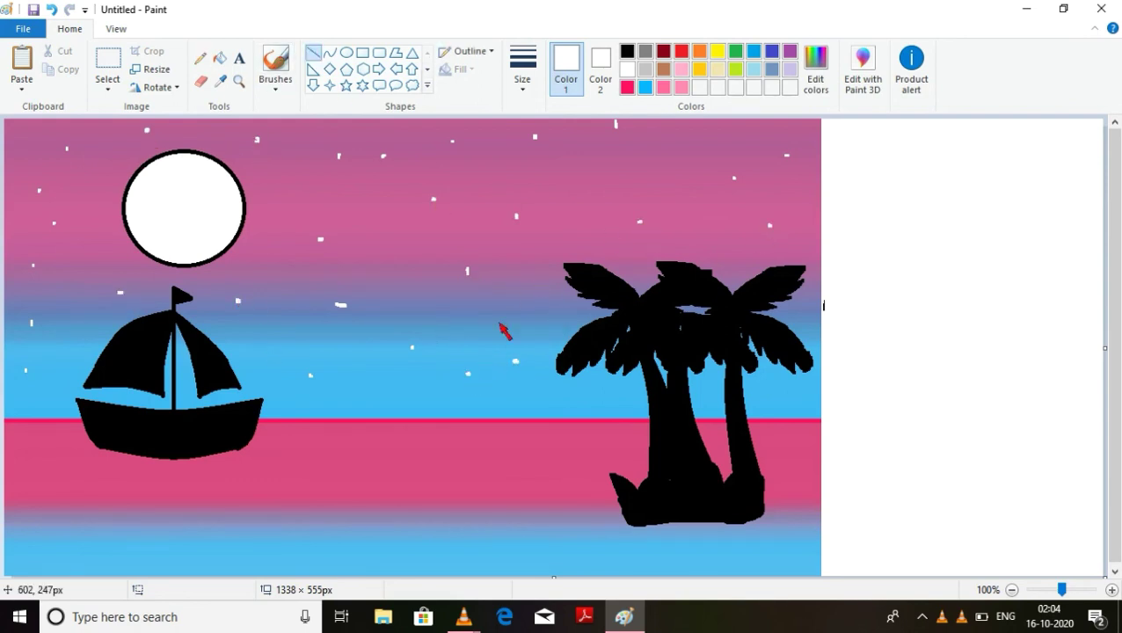
{"action": "left_click", "coordinate": [201, 60]}
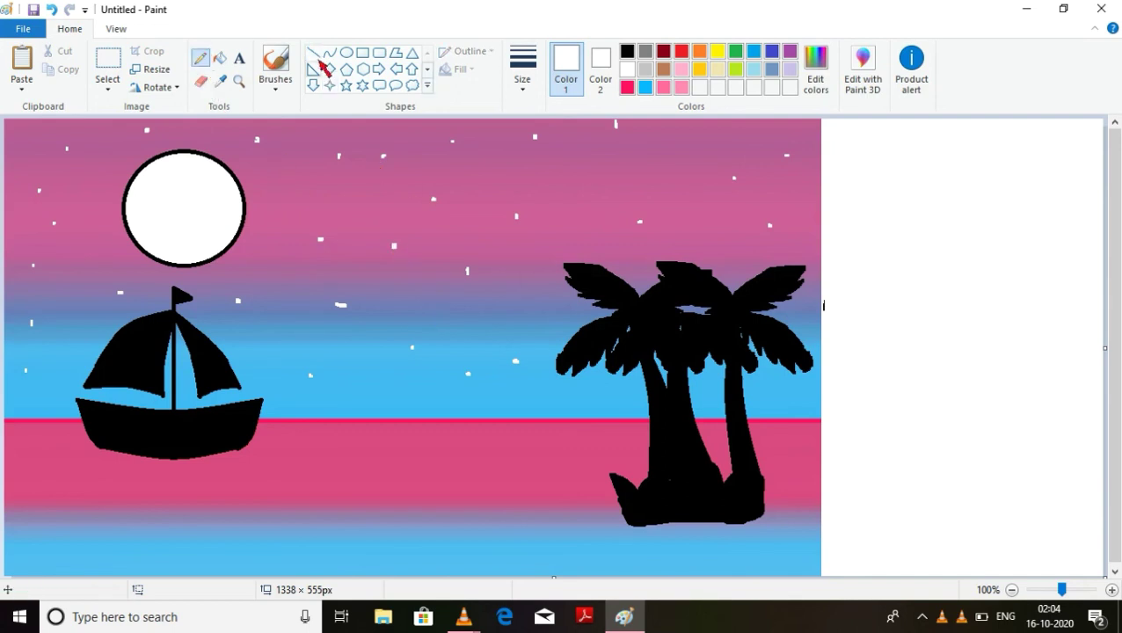
{"action": "left_click", "coordinate": [313, 53]}
{"action": "mouse_move", "coordinate": [387, 238]}
{"action": "left_mouse_down"}
{"action": "mouse_move", "coordinate": [403, 257]}
{"action": "mouse_move", "coordinate": [403, 235]}
{"action": "left_mouse_up"}
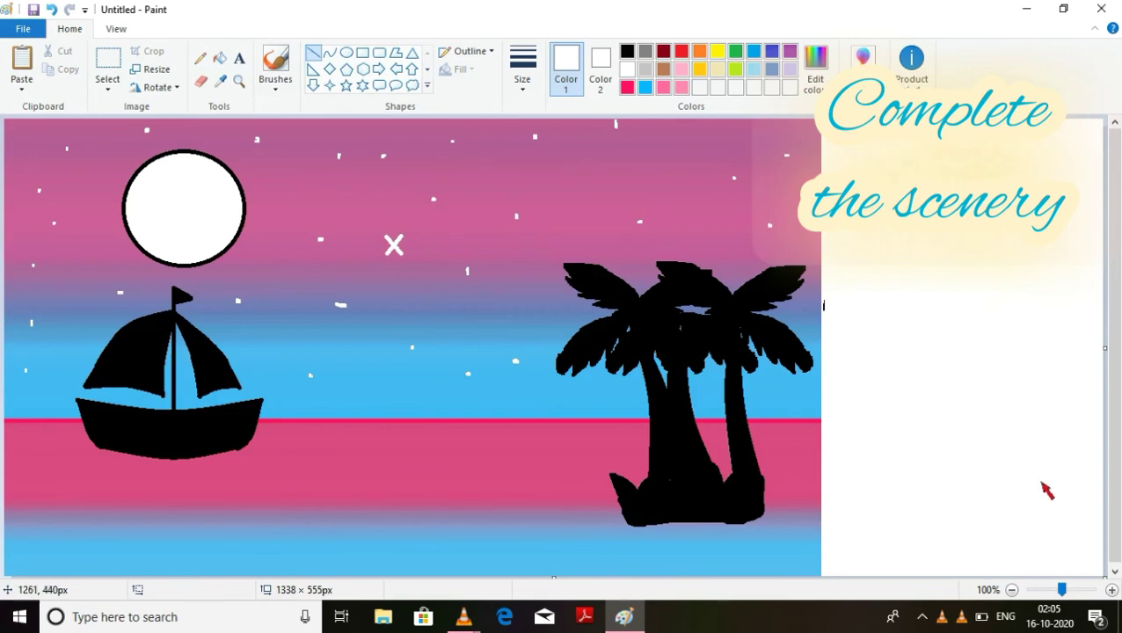
- Close the drawing, choose to save it and name the PNG file scenery in the Downloads folder
{"action": "left_click", "coordinate": [1101, 8]}
{"action": "left_click", "coordinate": [514, 309]}
{"action": "type", "text": "Untitl"}
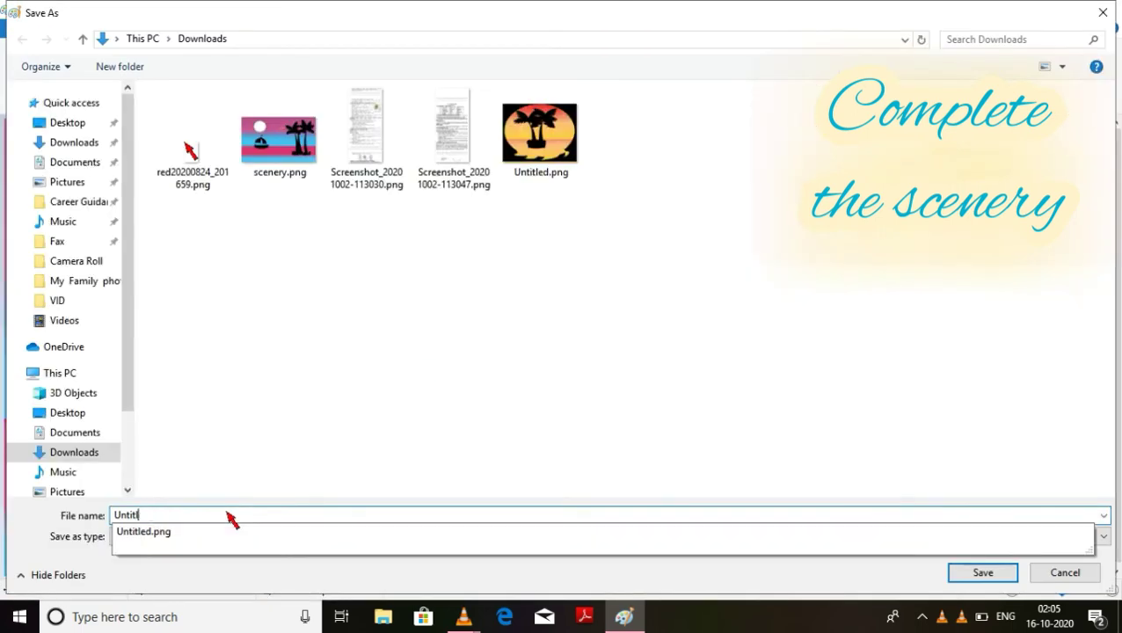
{"action": "key", "text": "BackSpace"}
{"action": "key", "text": "BackSpace"}
{"action": "key", "text": "BackSpace"}
{"action": "key", "text": "BackSpace"}
{"action": "key", "text": "BackSpace"}
{"action": "key", "text": "BackSpace"}
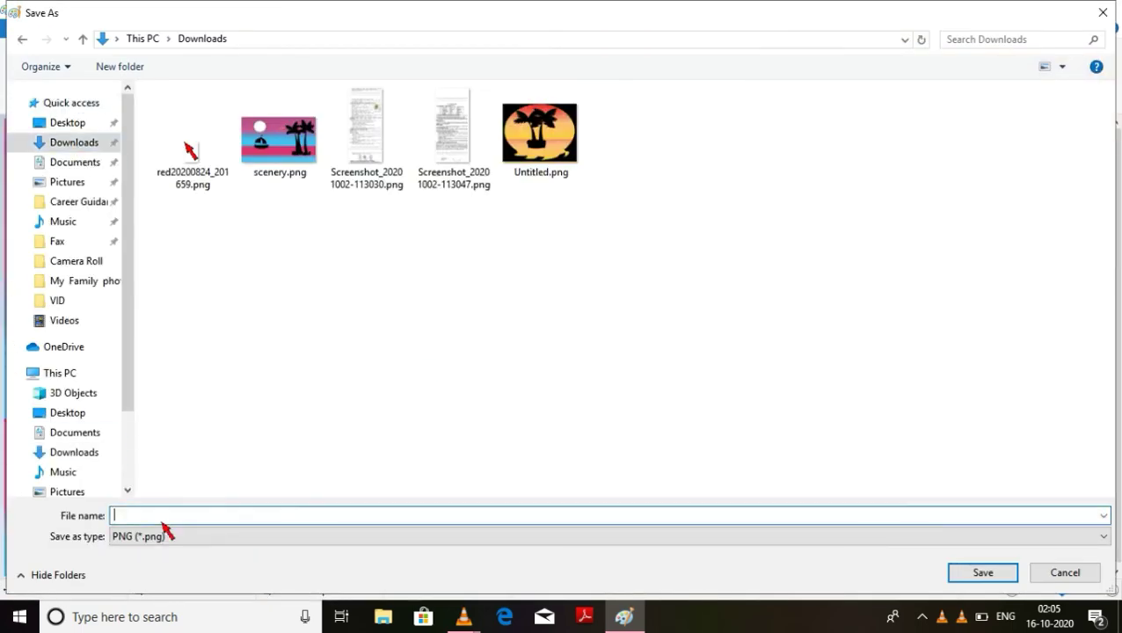
{"action": "type", "text": "scenery"}
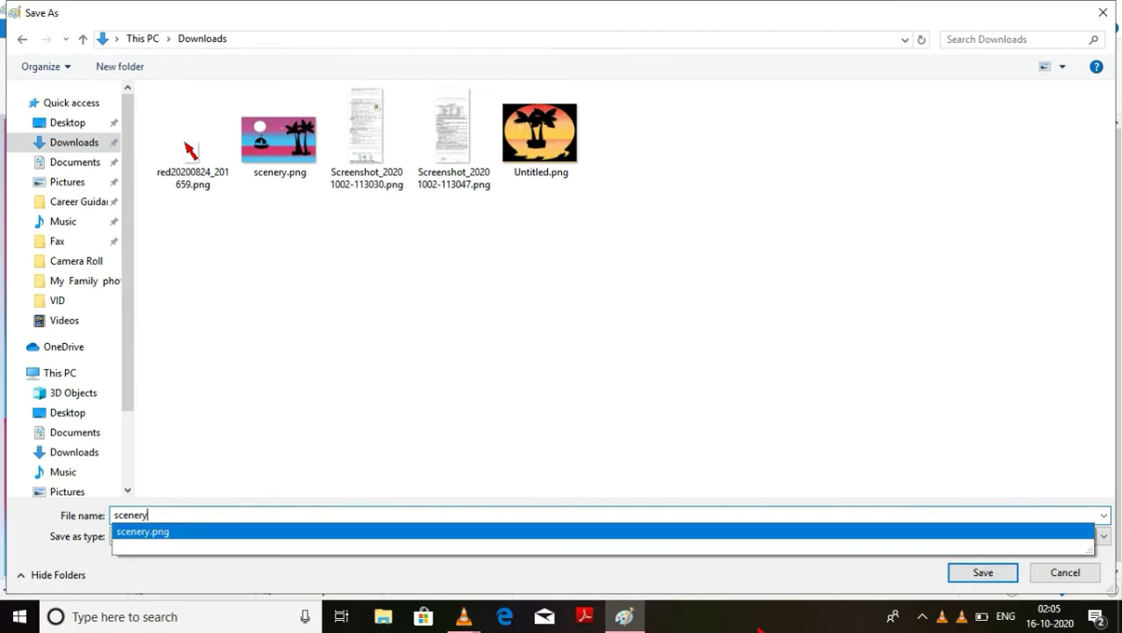